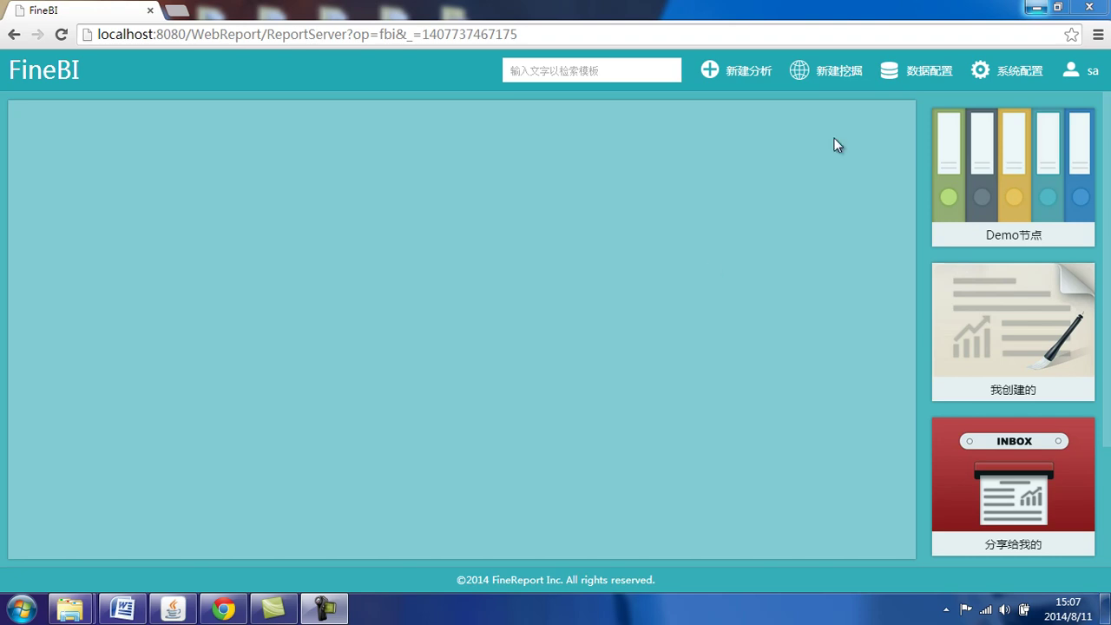
- Create a new analysis template named chapter4
left_click(749, 78)
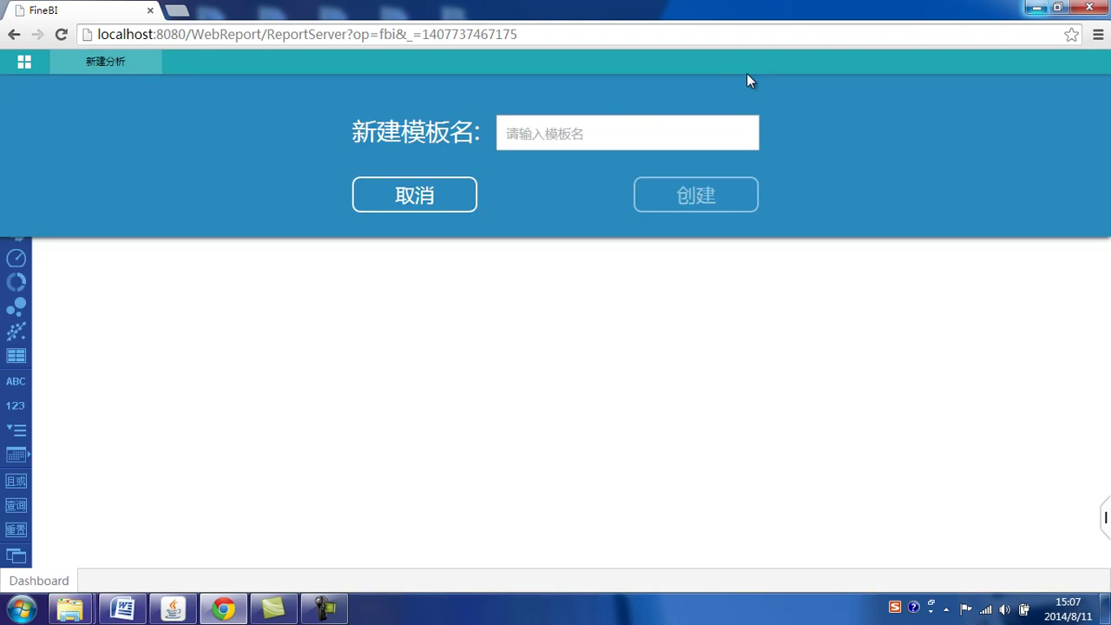
left_click(618, 130)
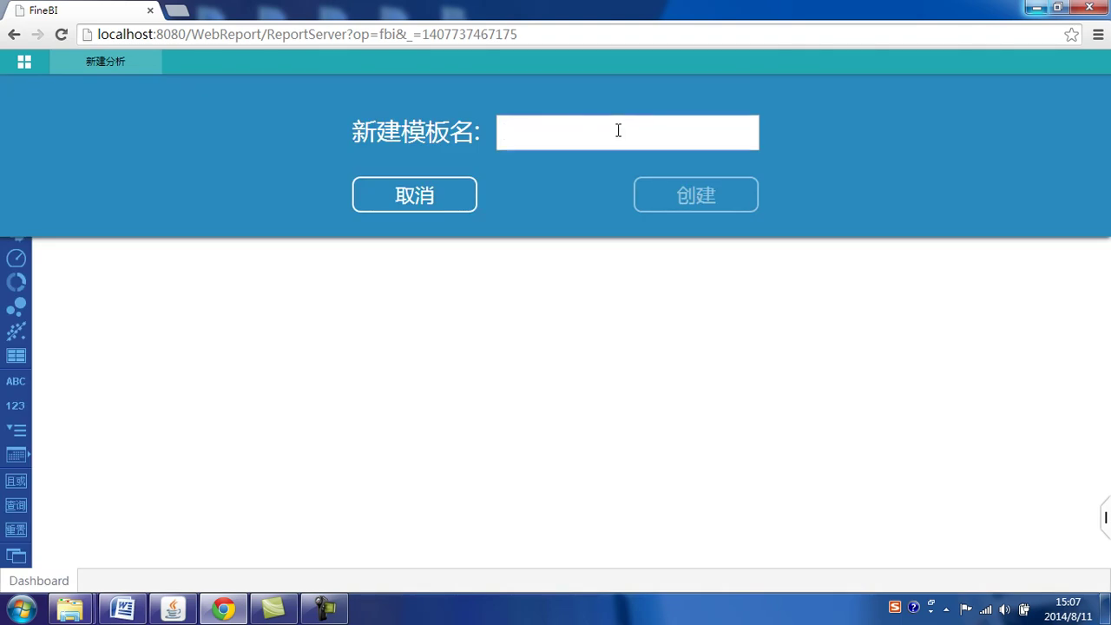
type("chapter4")
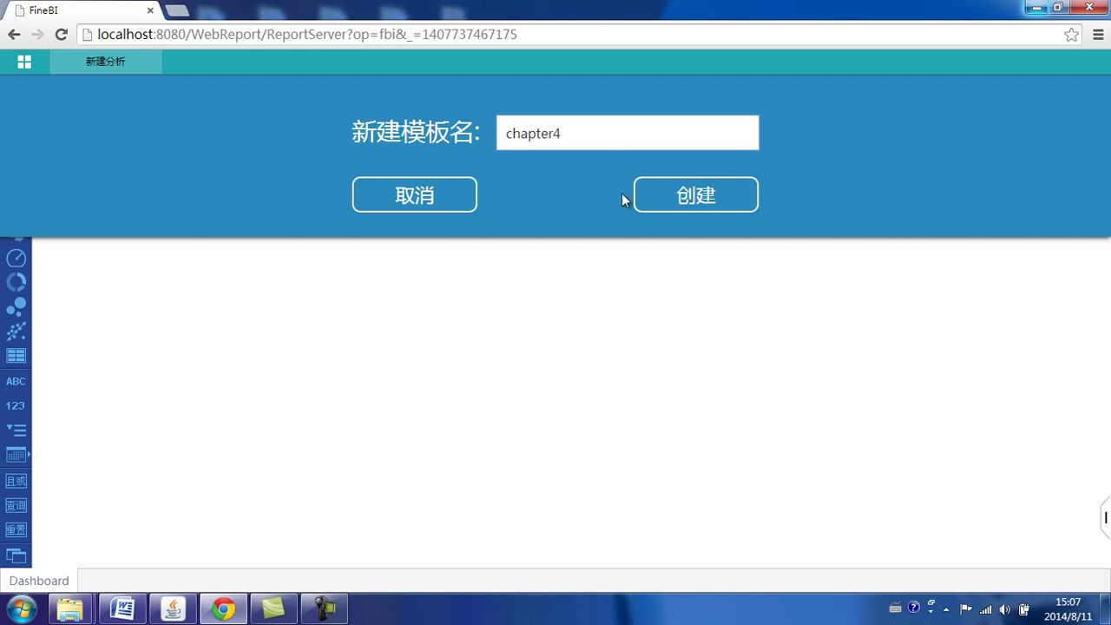
left_click(670, 205)
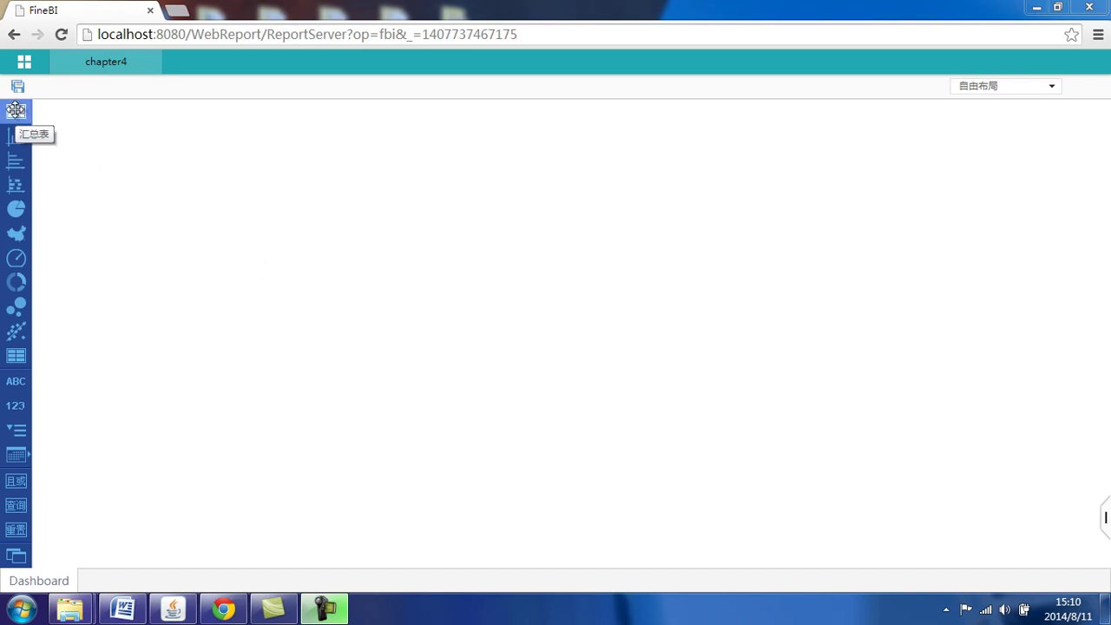
- Place a summary table (汇总表) component on the dashboard canvas and open its configuration
left_click_drag(16, 110, 304, 197)
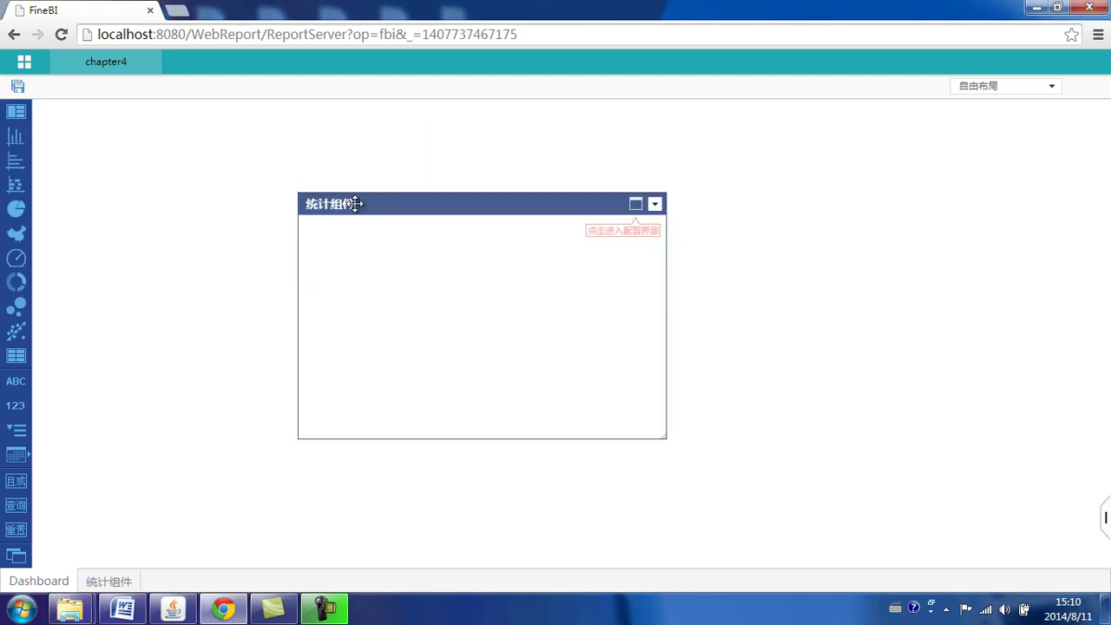
left_click(635, 205)
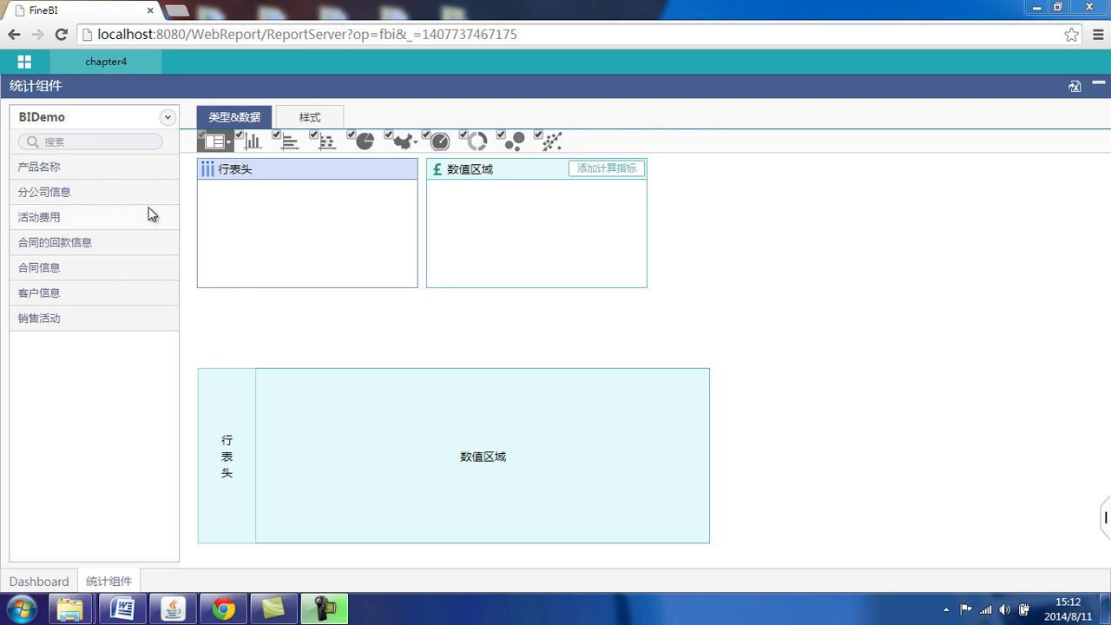
left_click(168, 119)
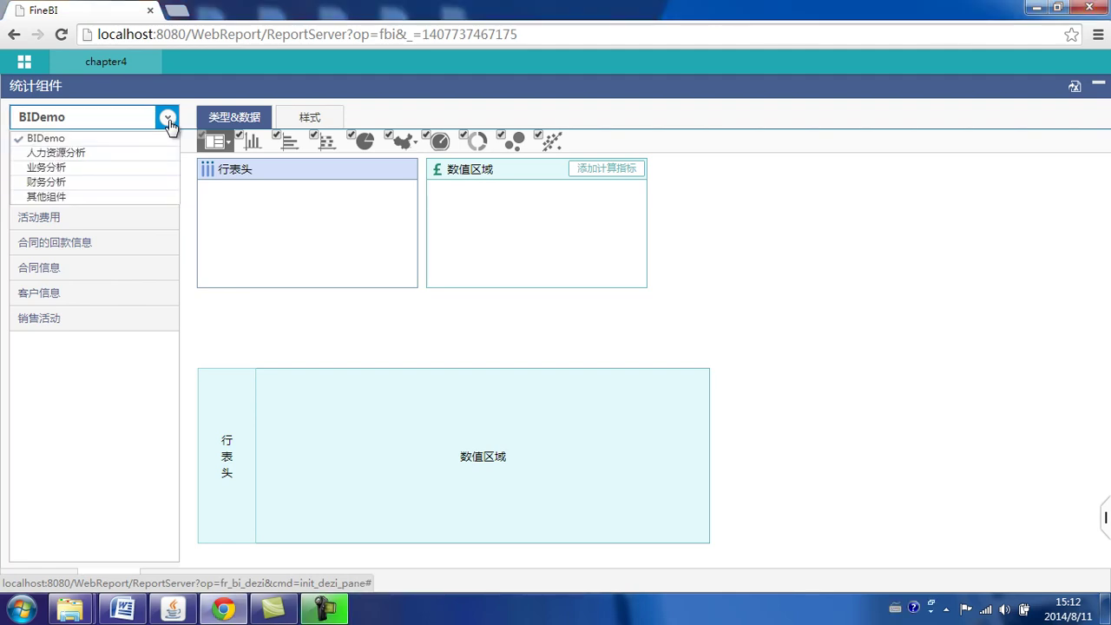
left_click(170, 122)
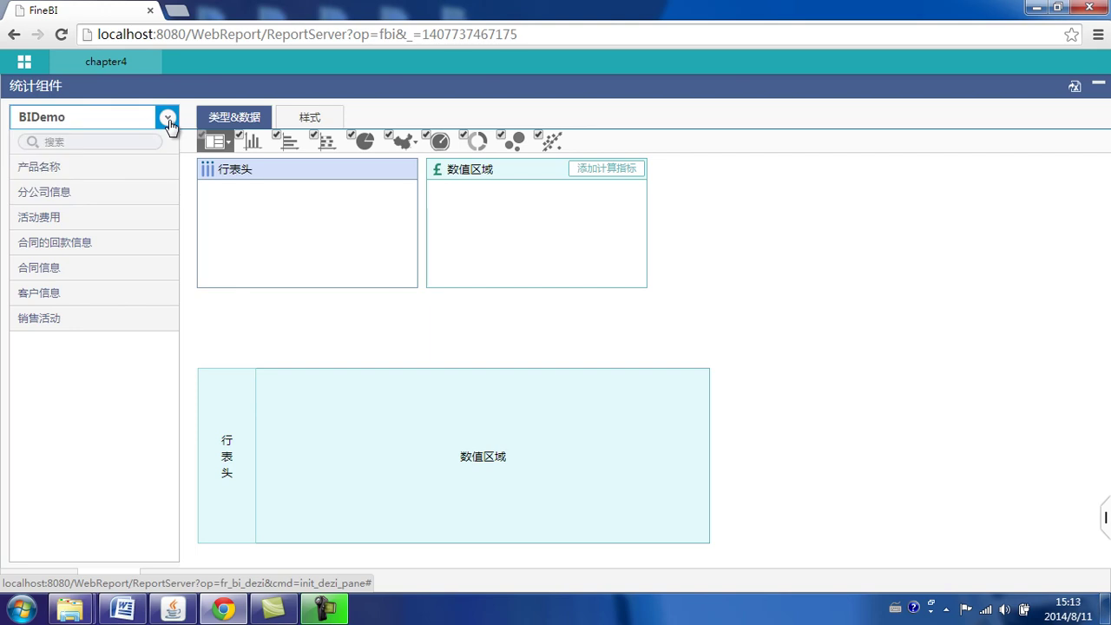
left_click(102, 169)
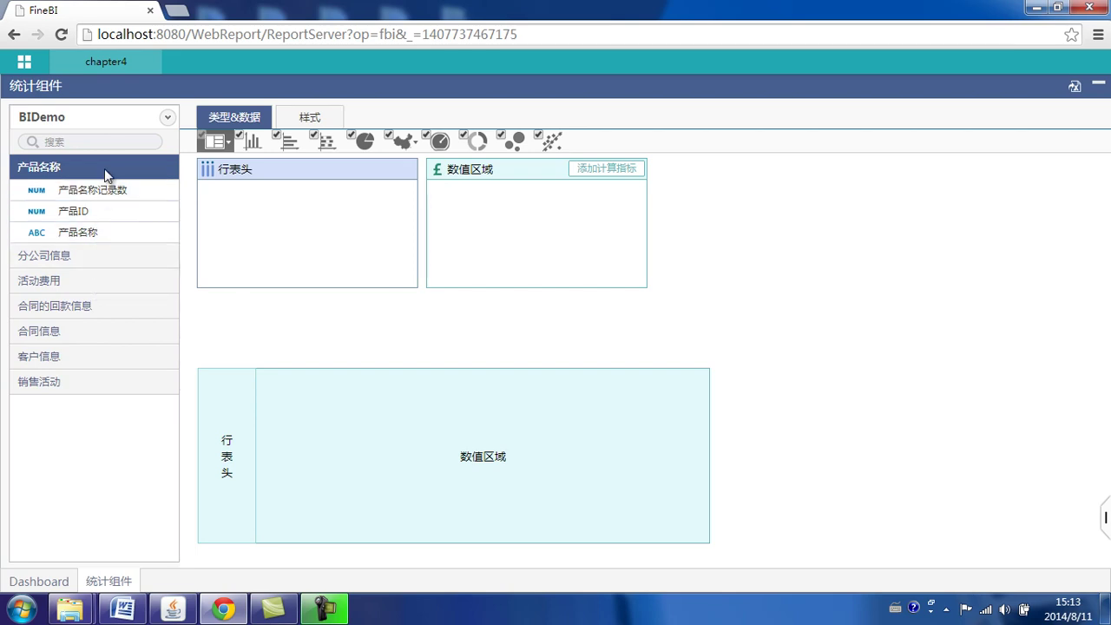
left_click(104, 168)
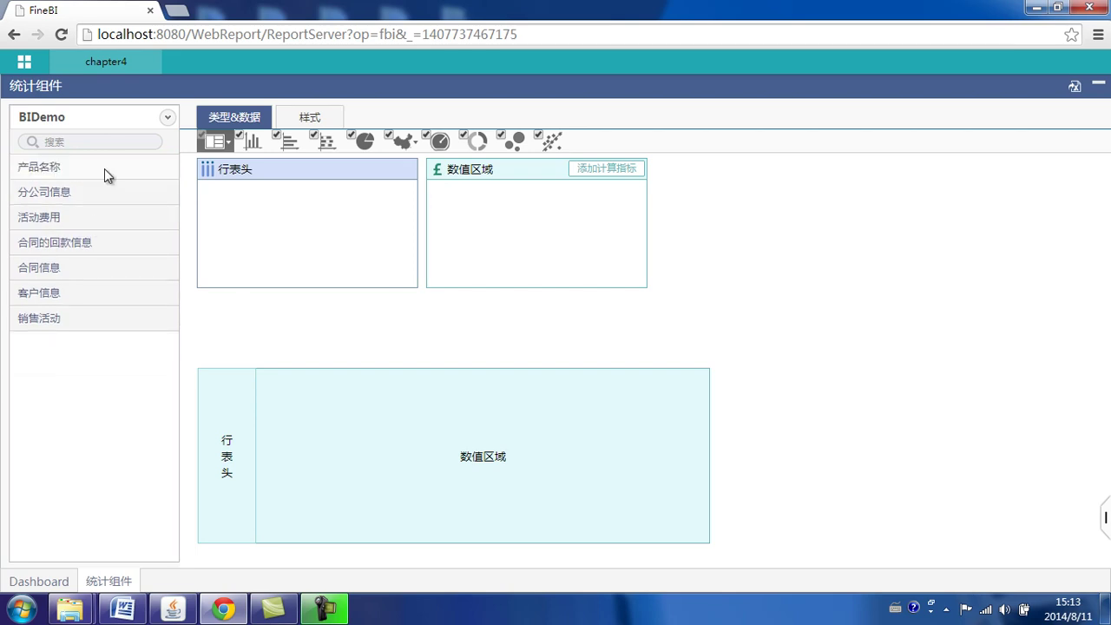
- Add the 合同金额 field from the 合同信息 table to the value area (数值区域)
left_click(77, 271)
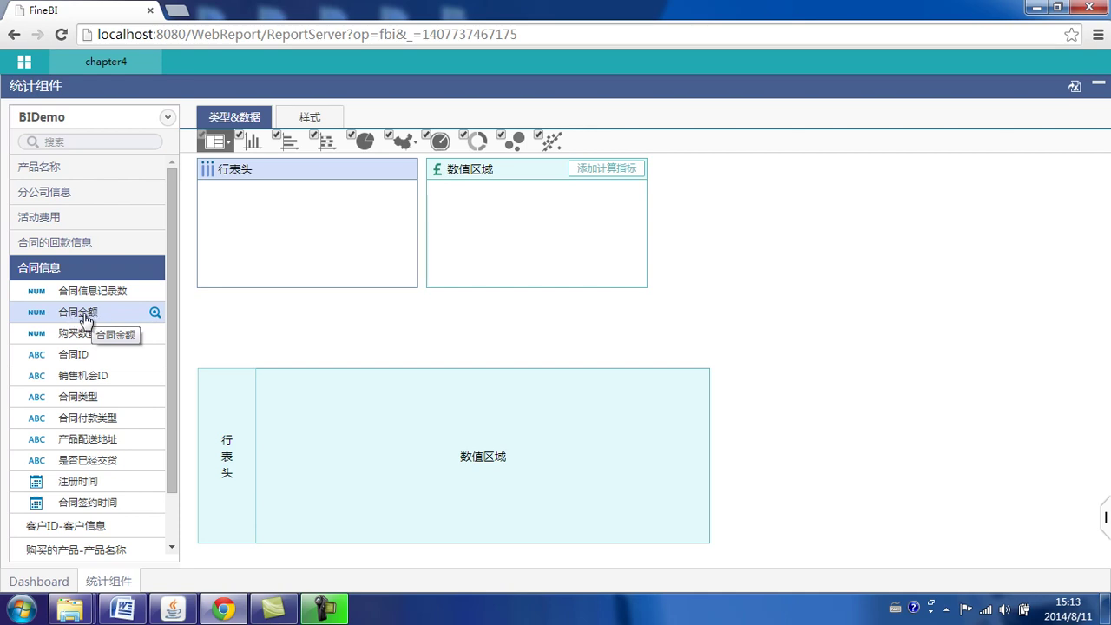
left_click(88, 315)
left_click_drag(74, 310, 486, 217)
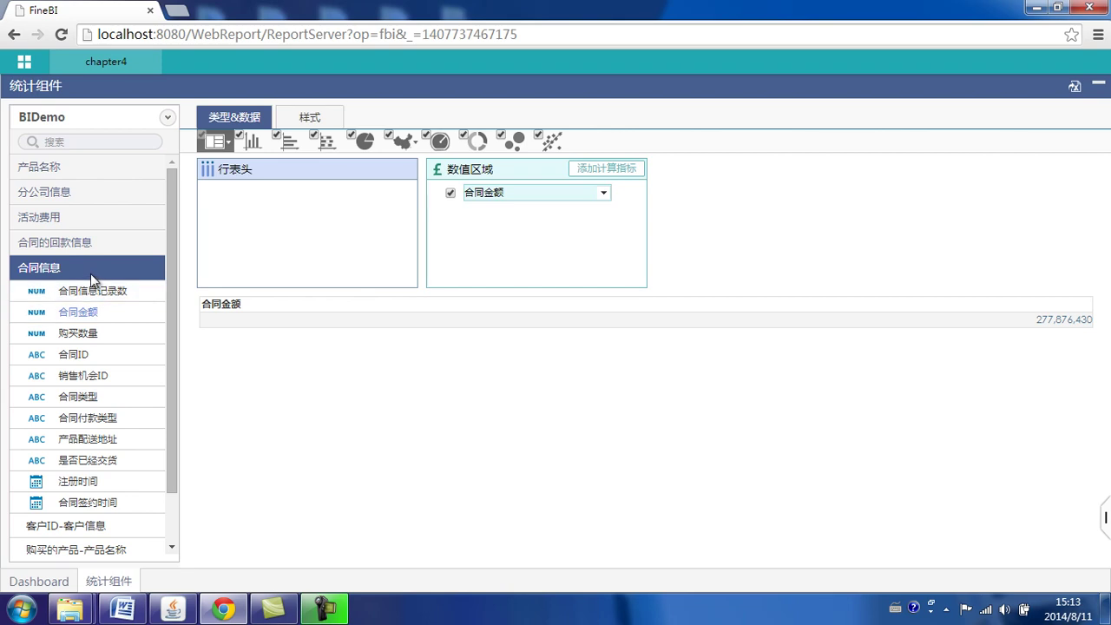
- Add 合同签约时间 from 合同信息 to the row header (行表头) and group it by year (年)
left_click(71, 502)
left_click_drag(67, 501, 271, 225)
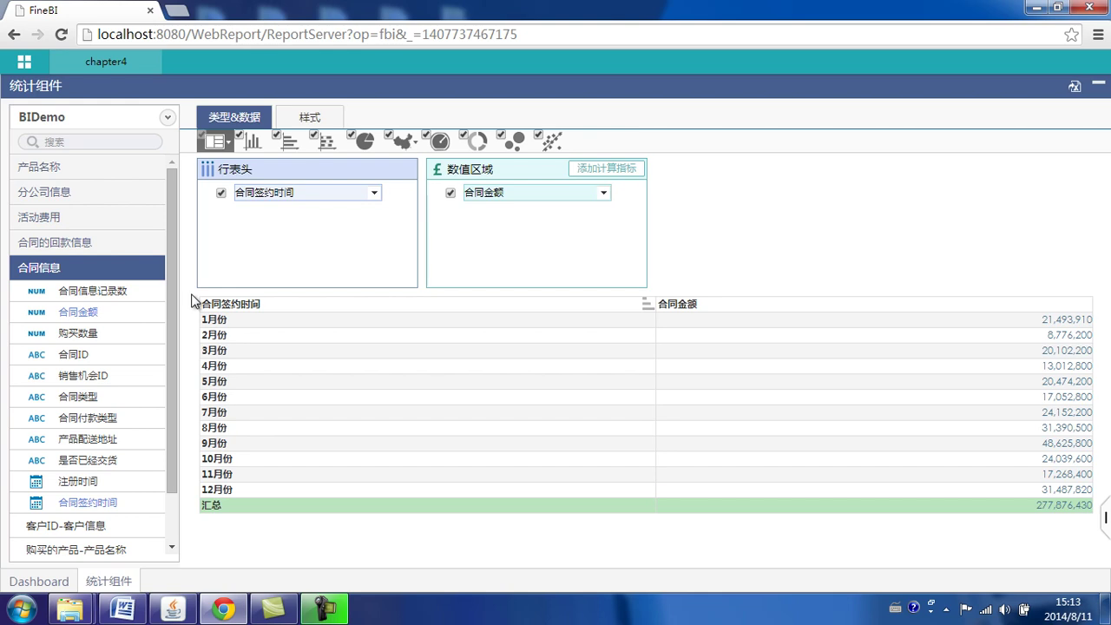
left_click(375, 194)
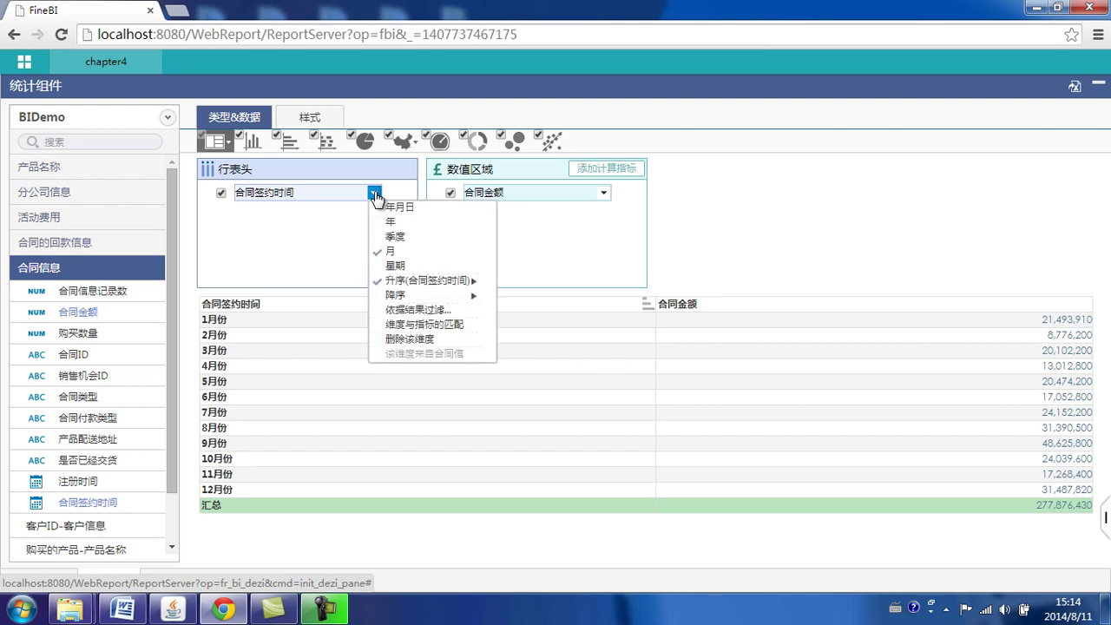
left_click(438, 228)
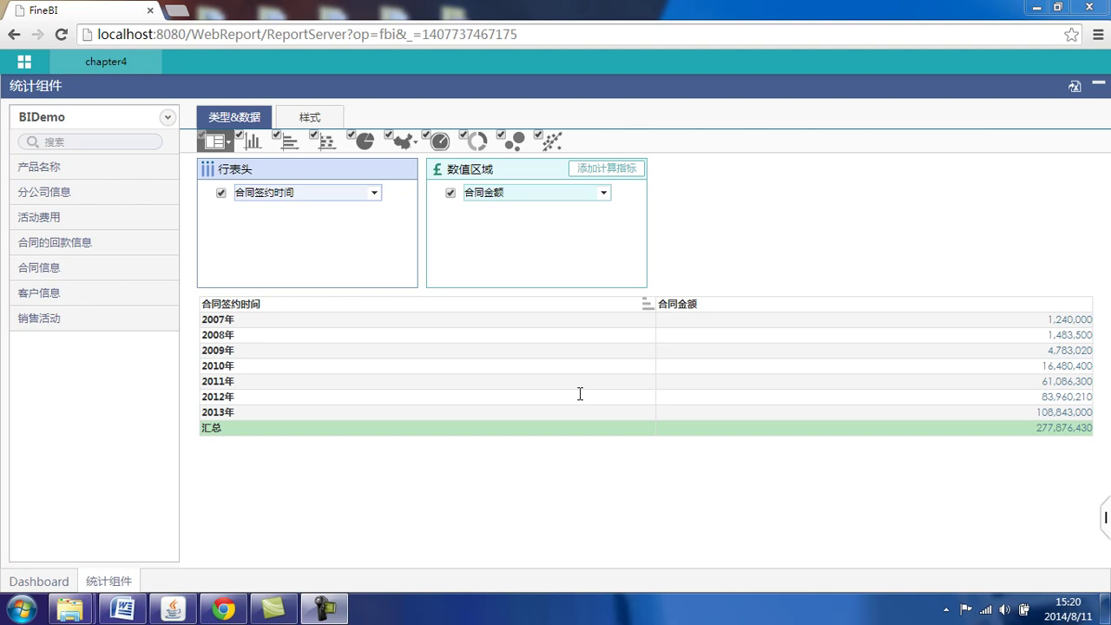
- Delete the 合同签约时间 dimension from the row header
left_click(374, 193)
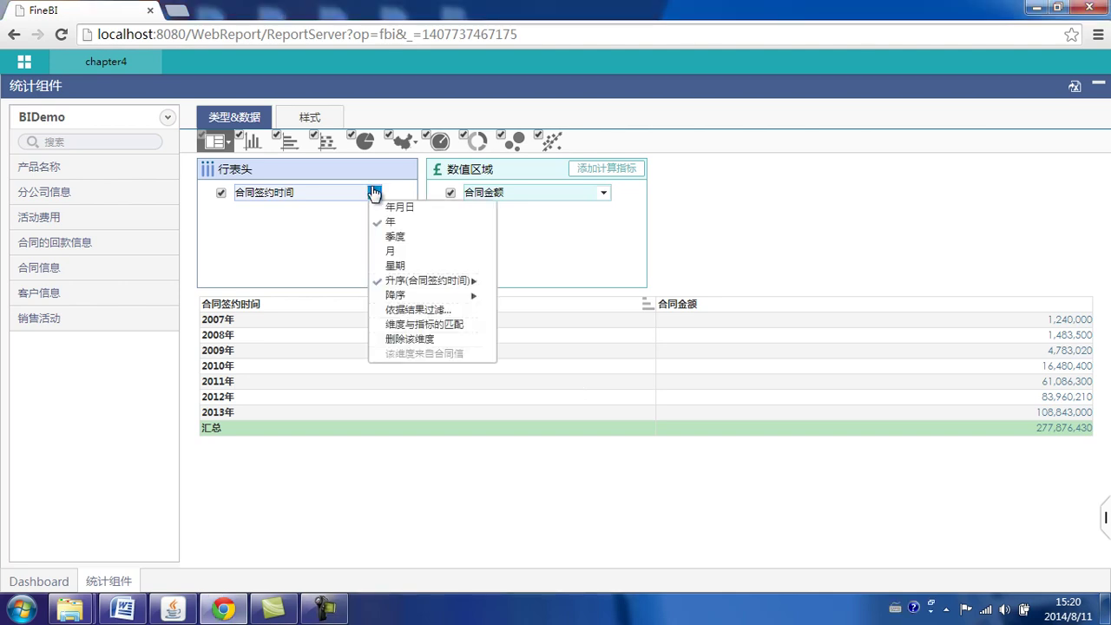
left_click(411, 344)
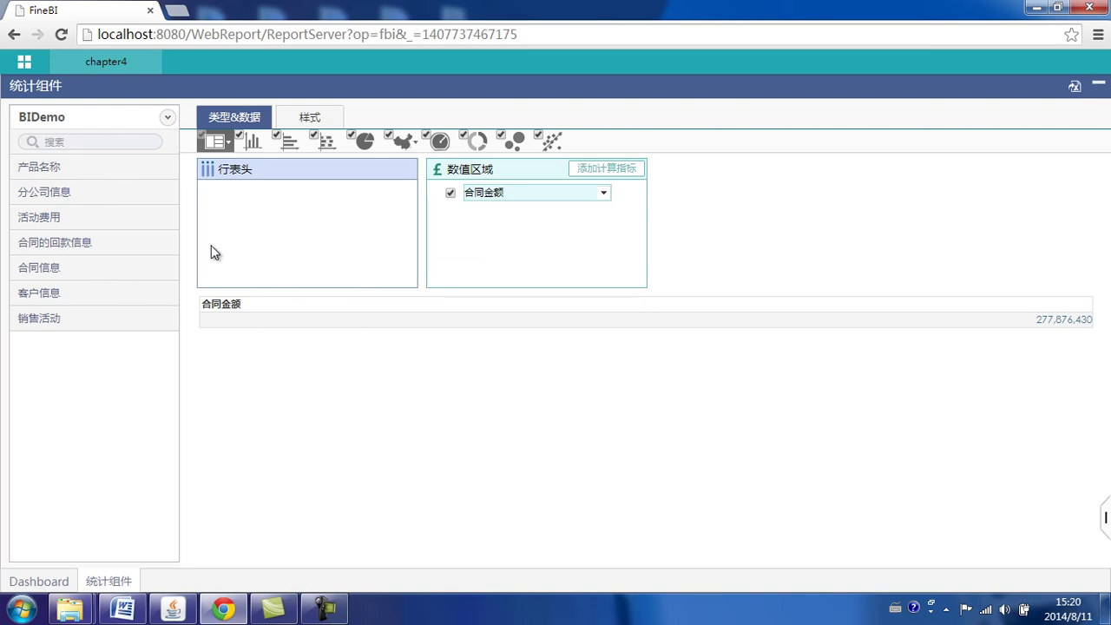
- Add 分公司名称 from 分公司信息 and 产品名称 from the 产品名称 table as row header dimensions, in that order
left_click(99, 196)
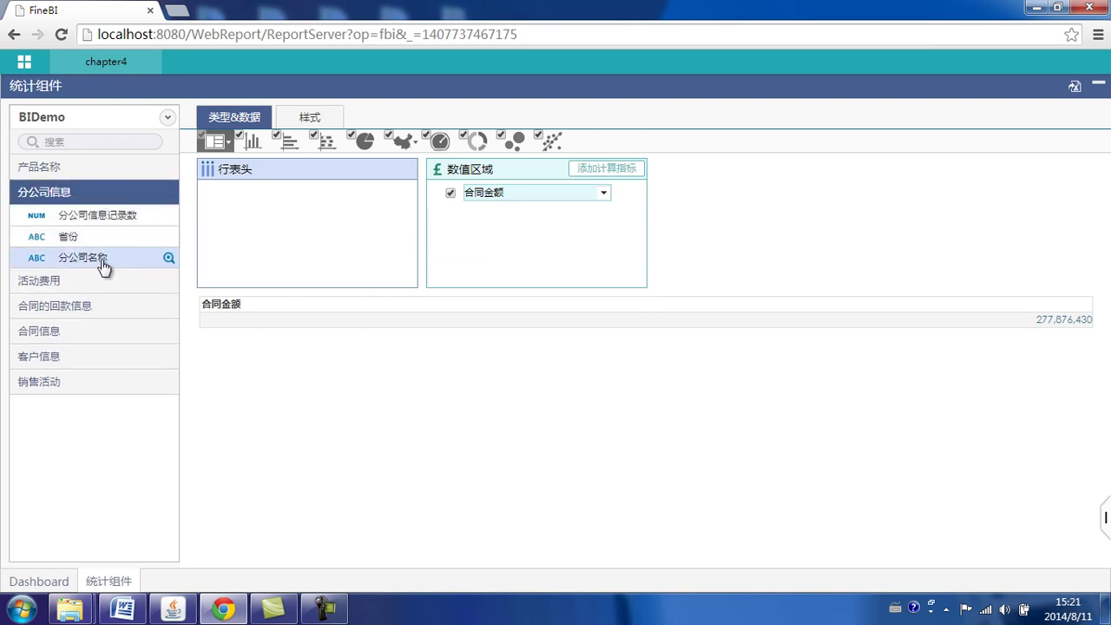
left_click_drag(85, 258, 241, 213)
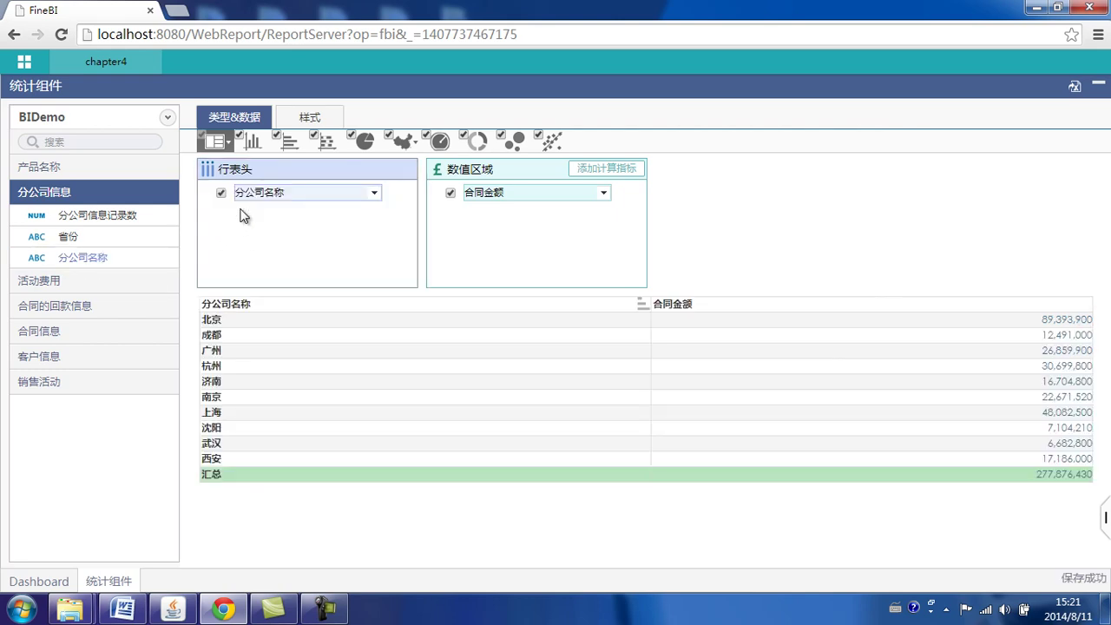
left_click(103, 198)
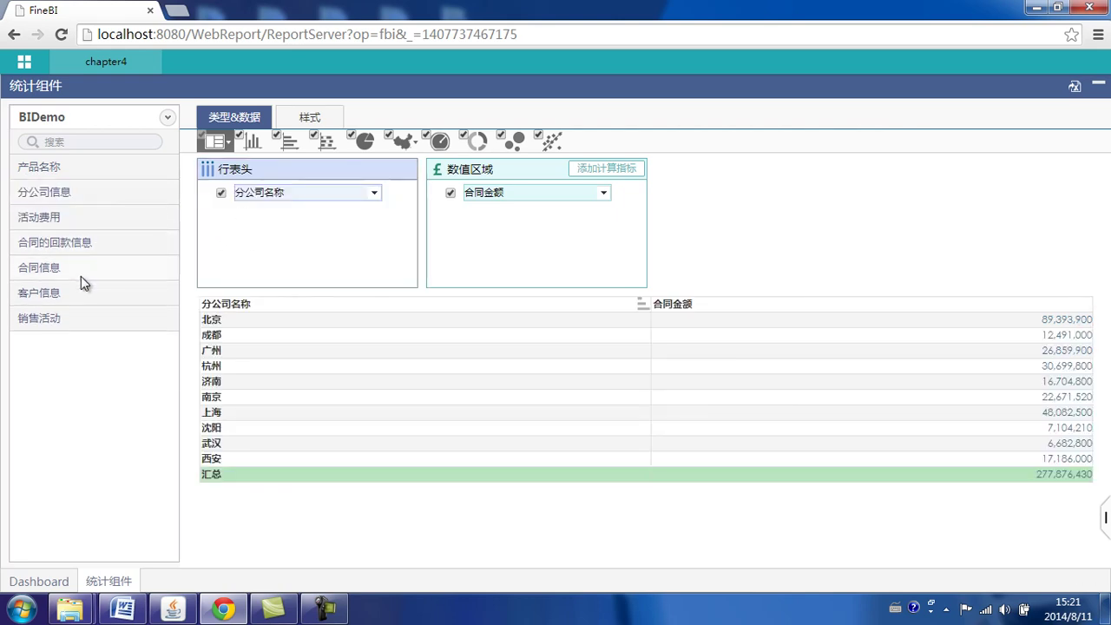
left_click(80, 168)
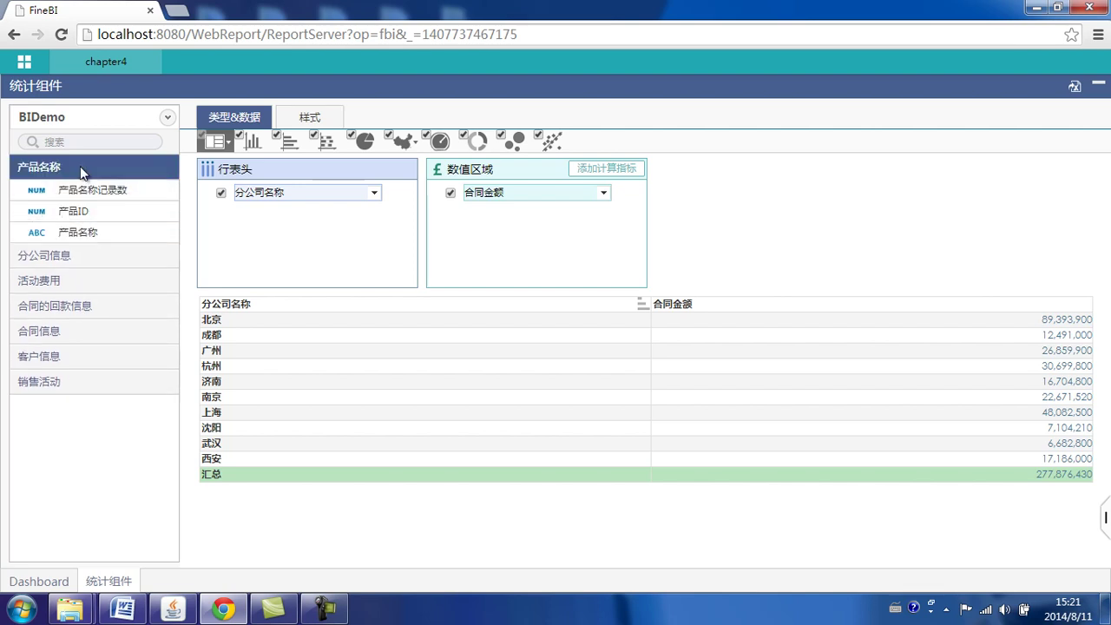
left_click_drag(78, 233, 270, 238)
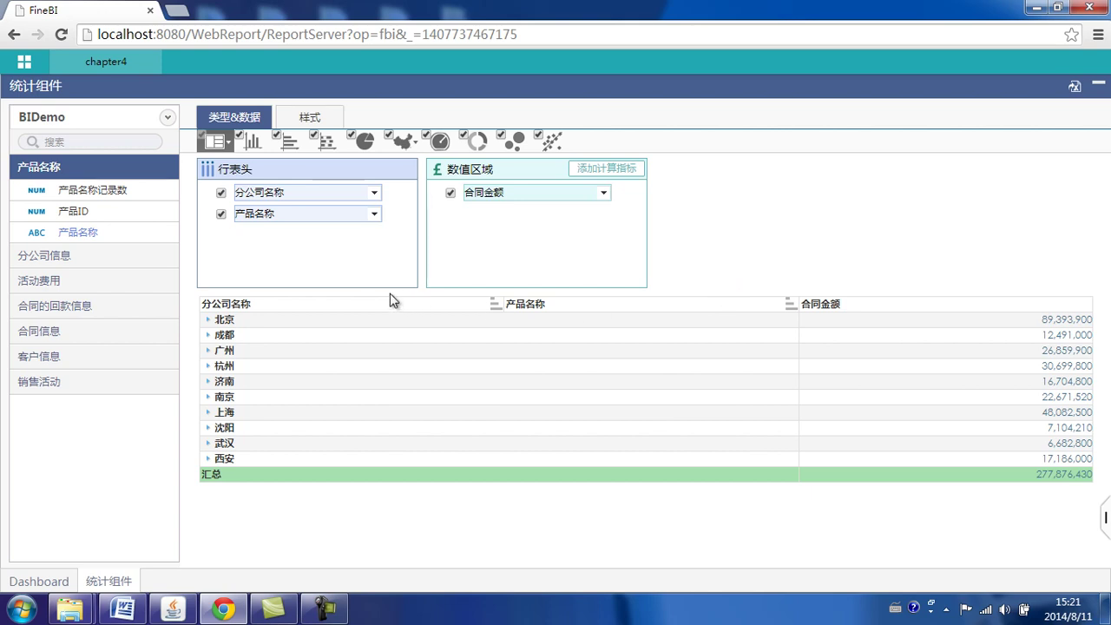
- Expand the 北京 row and enable the style option 默认展开所有节点 to expand all table nodes by default
left_click(208, 320)
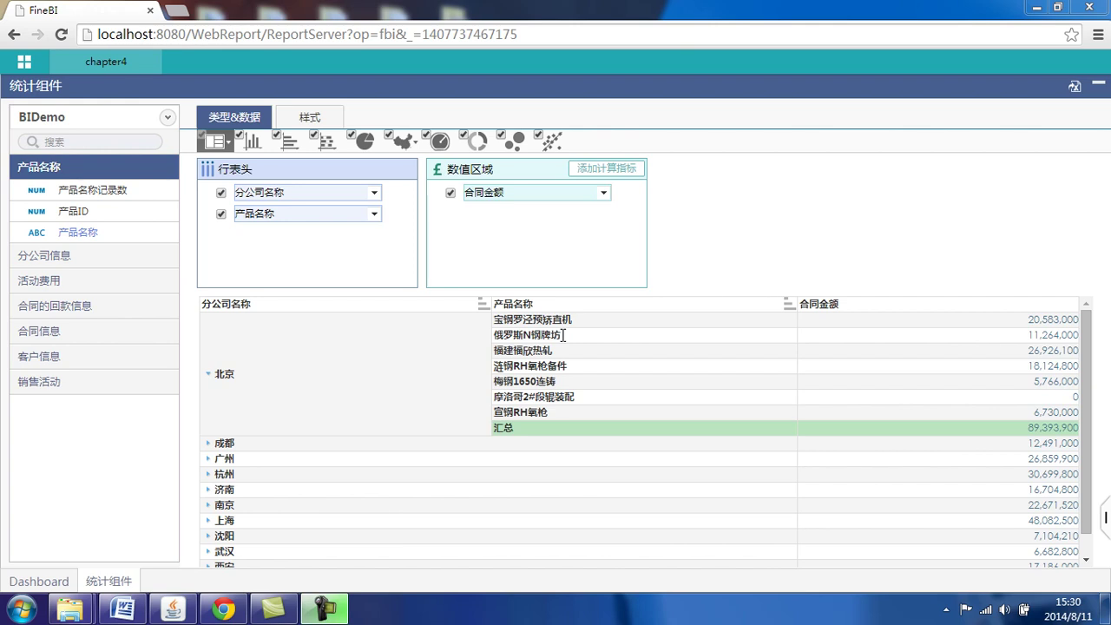
left_click(308, 120)
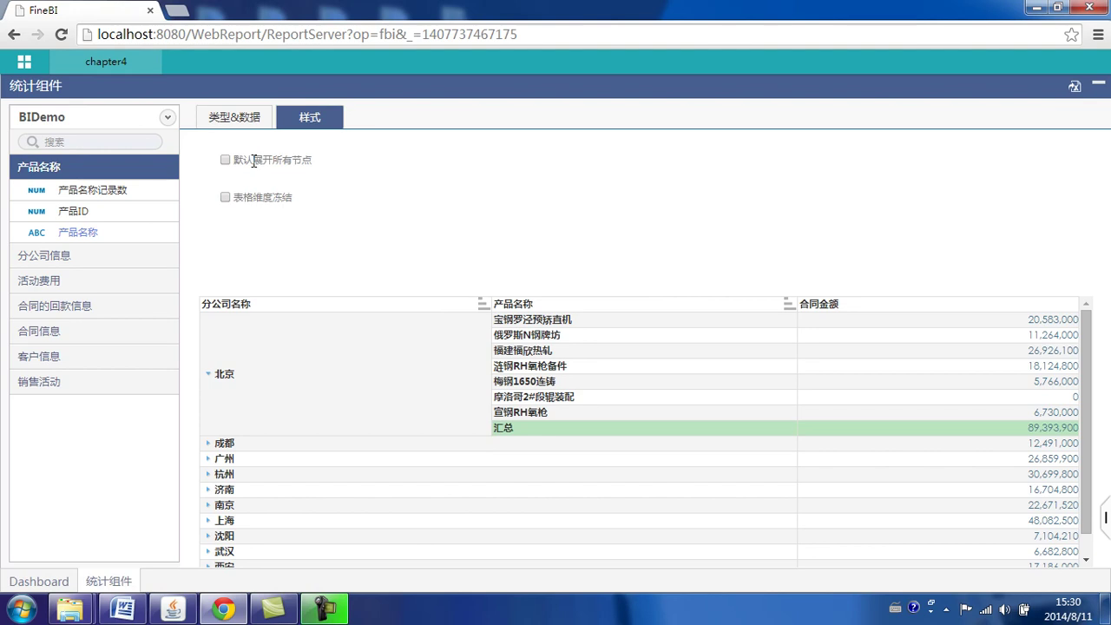
left_click(225, 159)
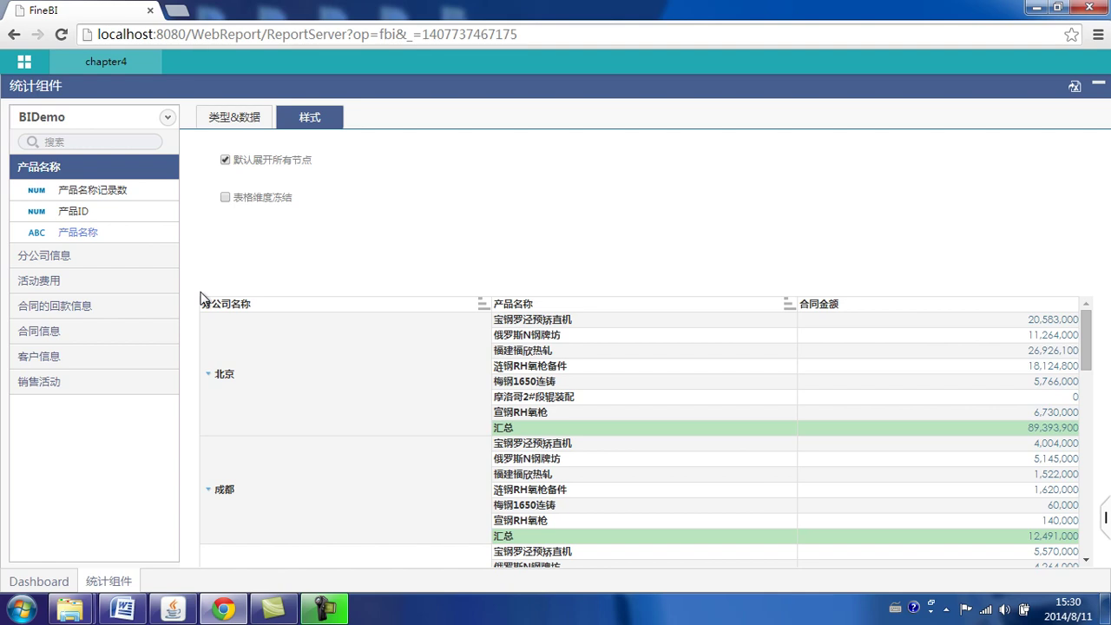
left_click(1087, 322)
mouse_move(1086, 323)
left_mouse_down()
mouse_move(1092, 521)
mouse_move(1087, 321)
left_mouse_up()
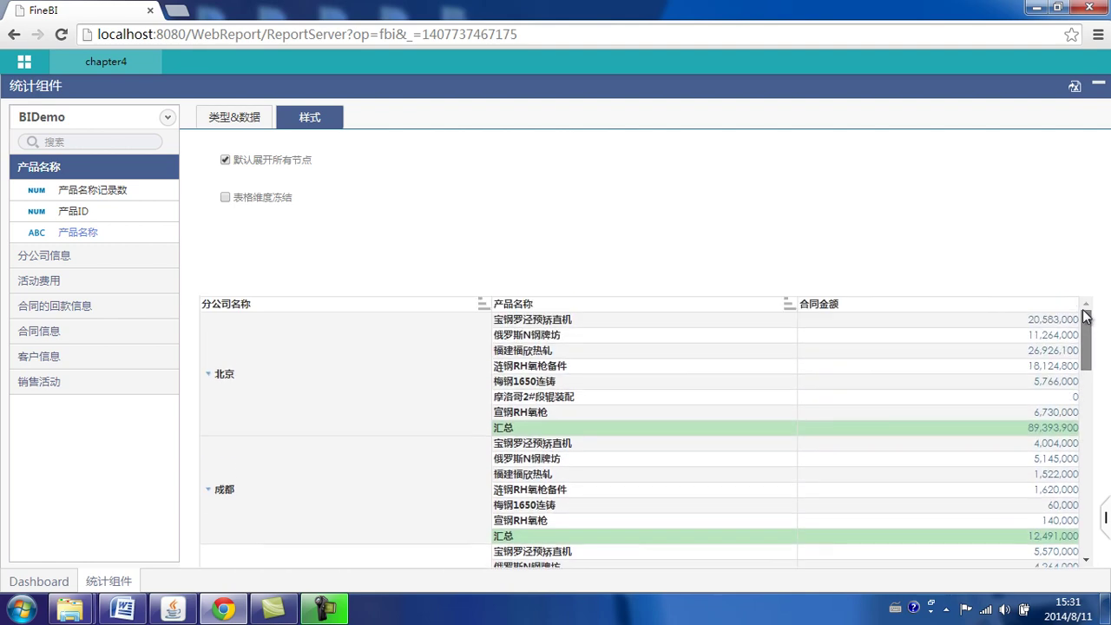
- Change the table type from grouped table to cross table (交叉表)
left_click(237, 122)
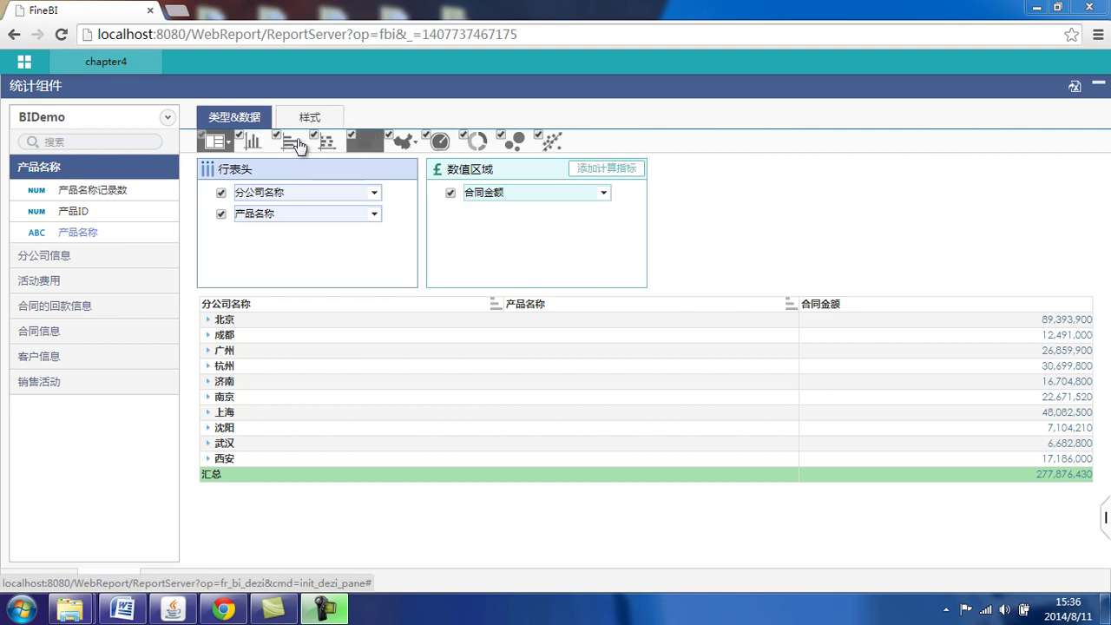
left_click(229, 146)
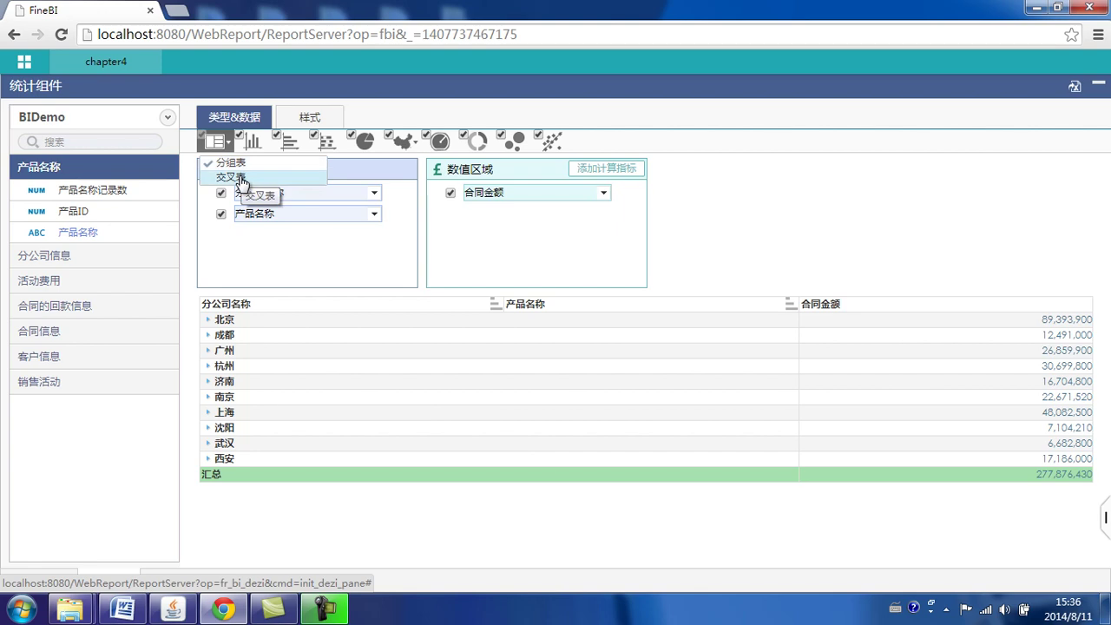
left_click(233, 178)
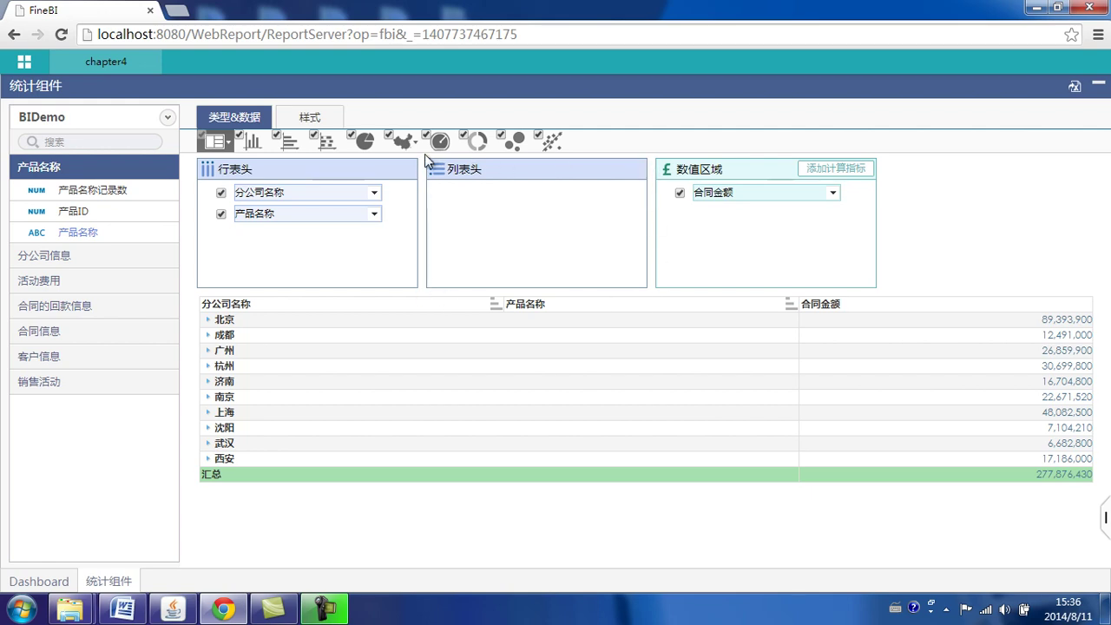
- Add 合同签约时间 from 合同信息 to the column header (列表头), group it by year (年), and expand the 北京 row
left_click(99, 169)
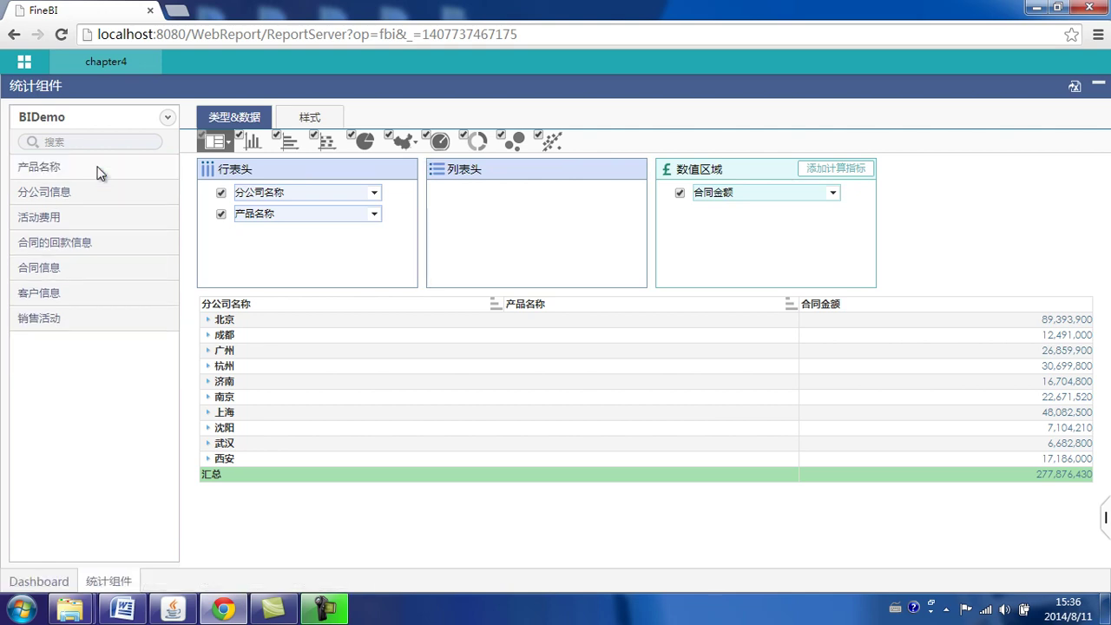
left_click(79, 276)
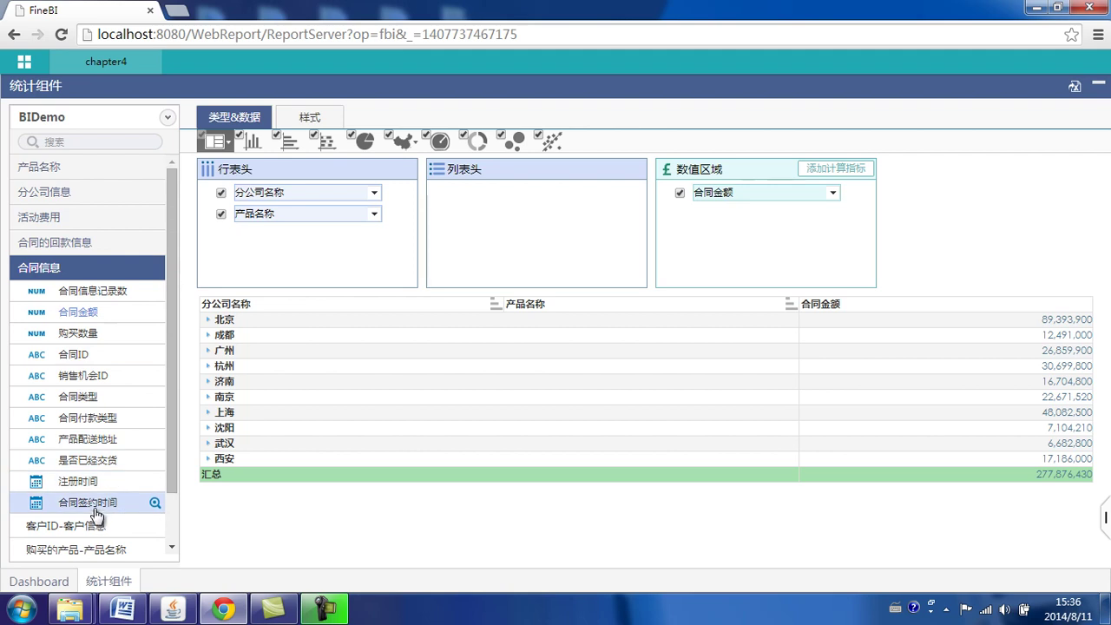
left_click_drag(91, 508, 536, 225)
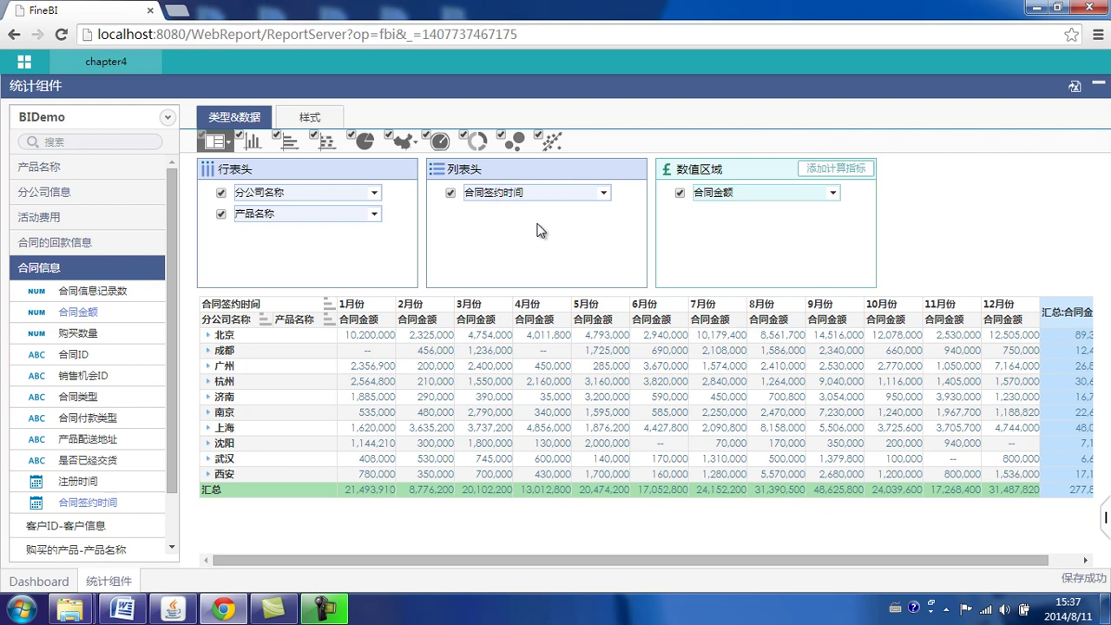
left_click(604, 195)
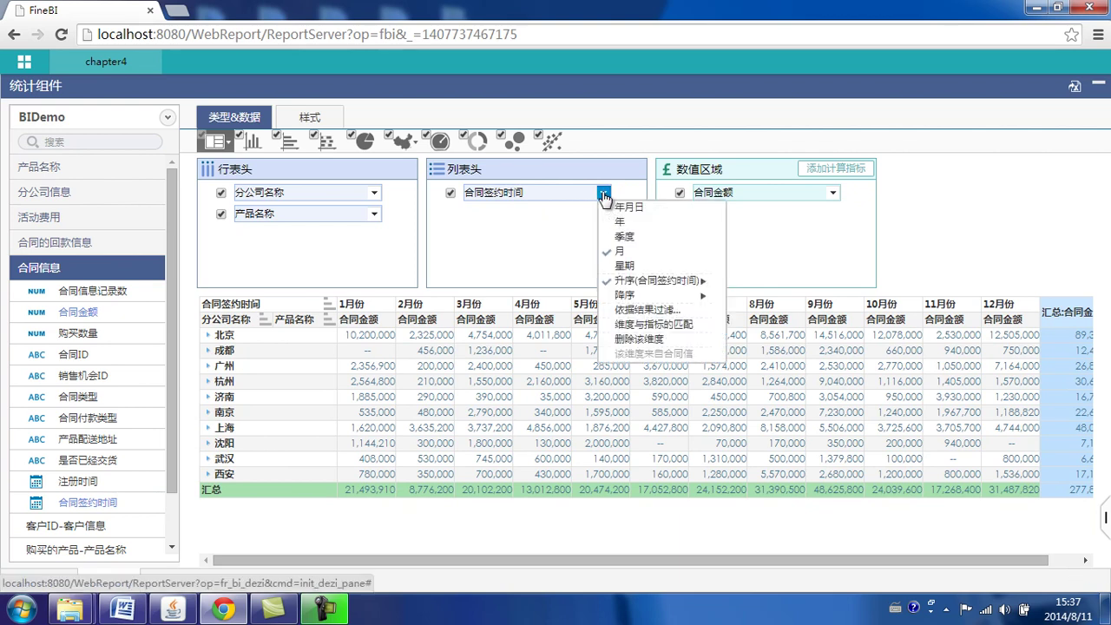
left_click(655, 224)
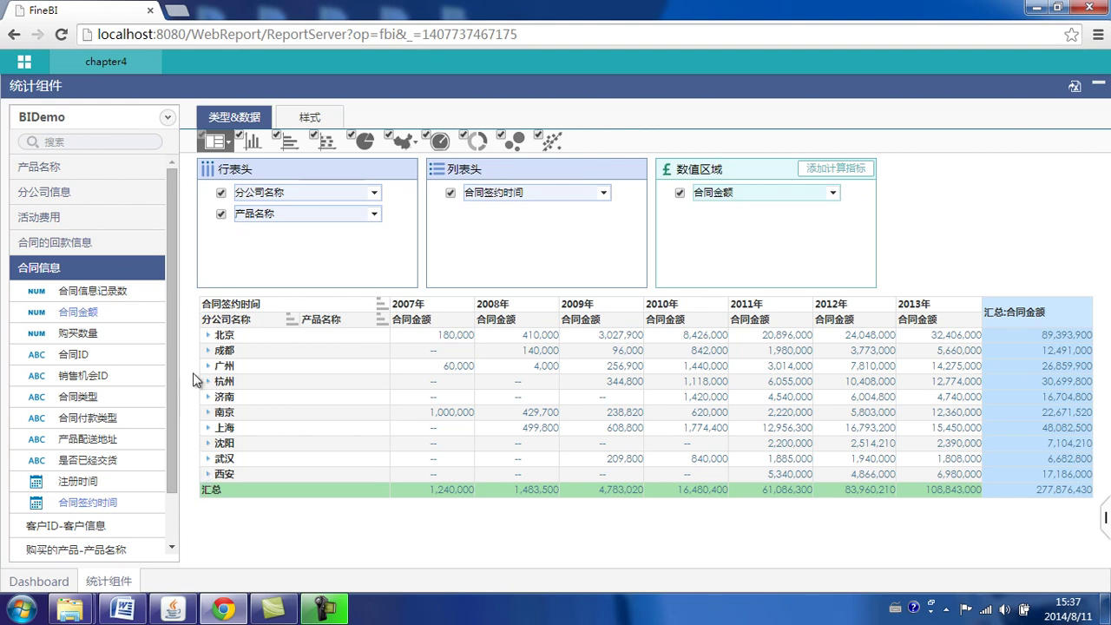
left_click(208, 337)
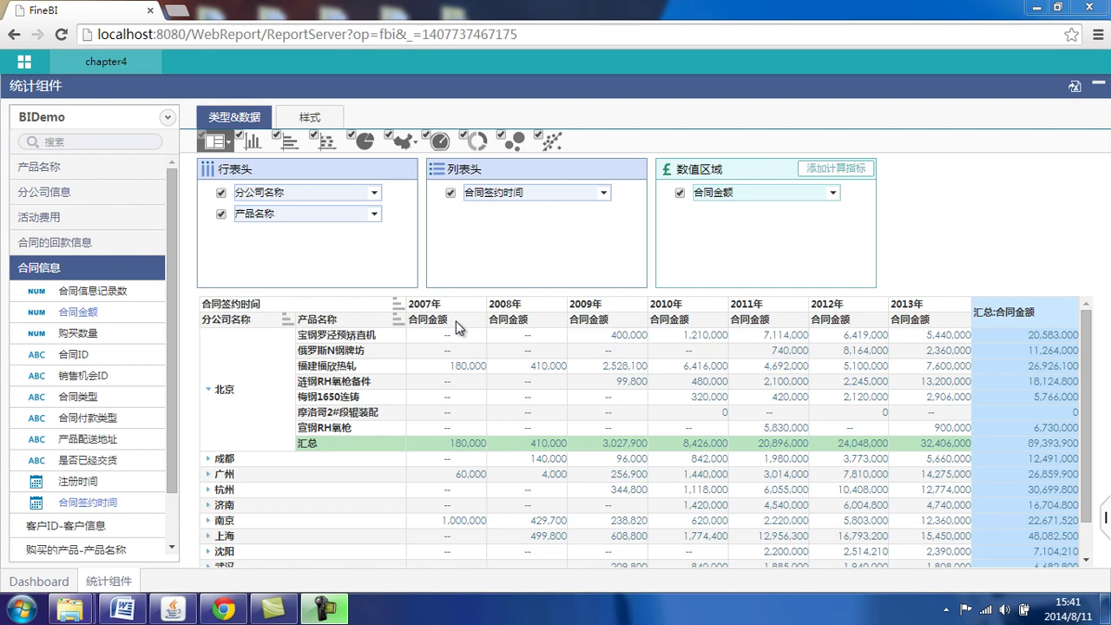
- Rename the column header dimension 合同签约时间 as 合同签约年份
double_click(534, 192)
key("BackSpace")
key("BackSpace")
key("BackSpace")
key("BackSpace")
key("BackSpace")
key("BackSpace")
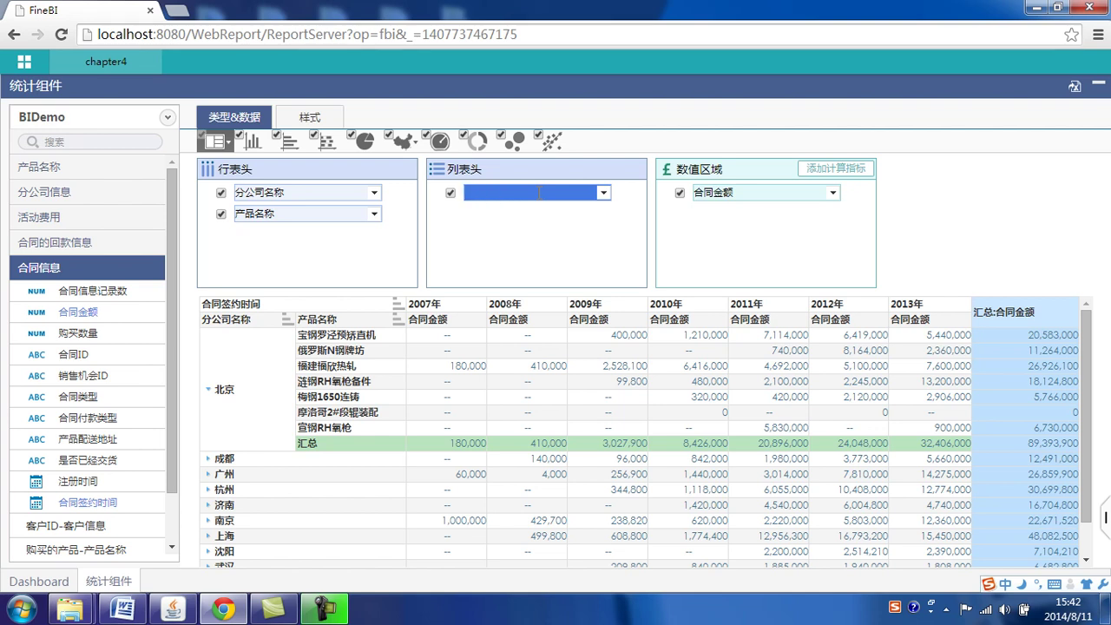
type("hetong")
key("space")
type("q")
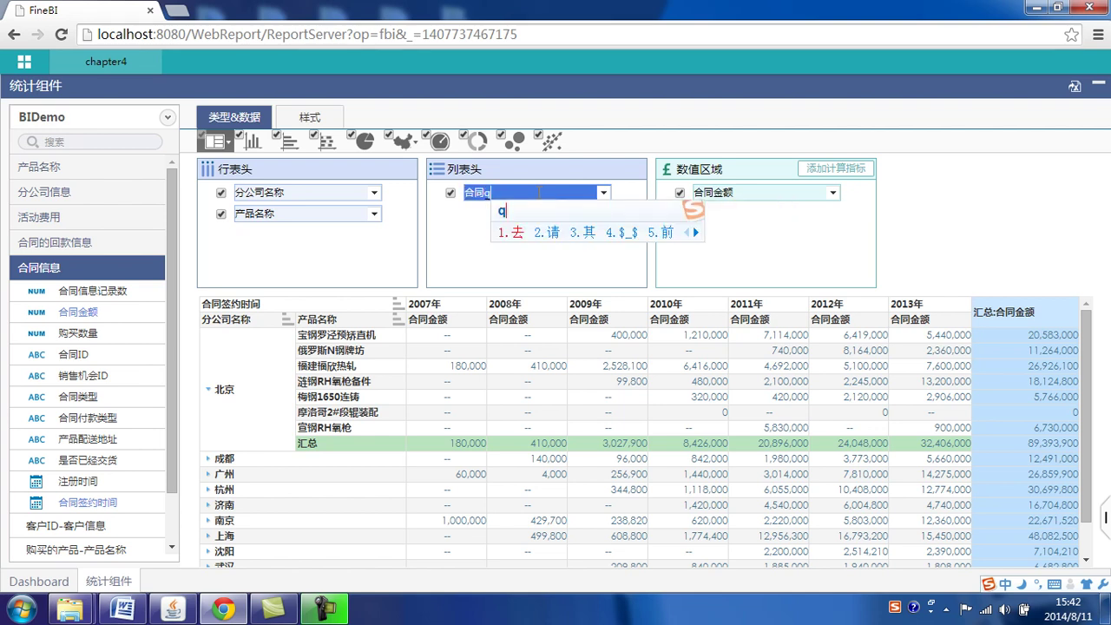
type("ianyue")
key("space")
type("nianfen")
key("space")
key("Return")
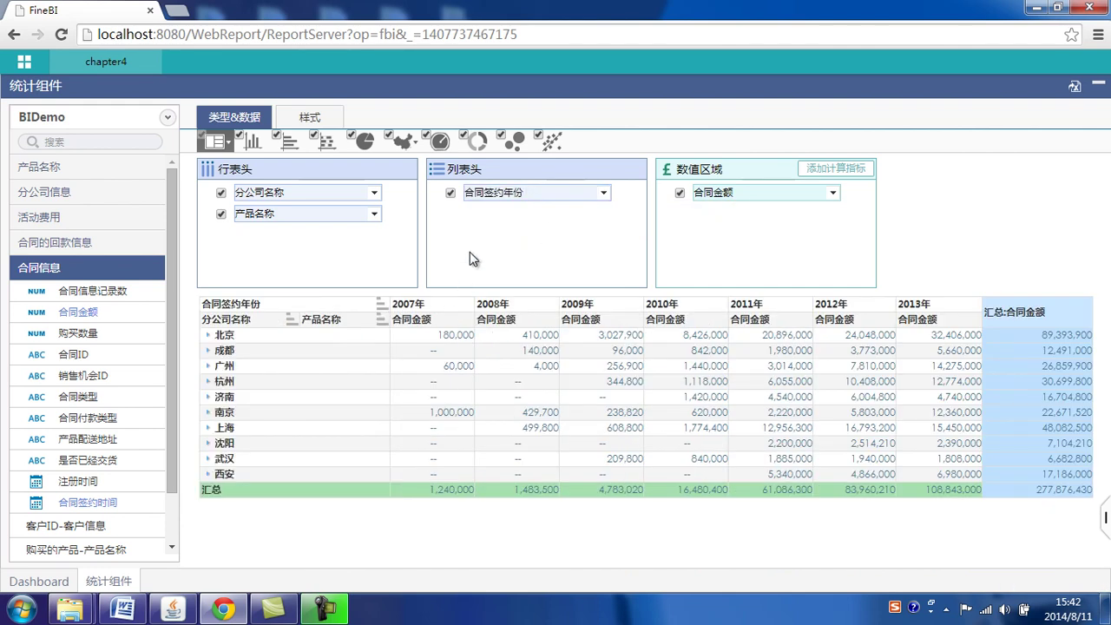
- Exclude 产品名称 from the row header dimensions and return to the dashboard
left_click(221, 216)
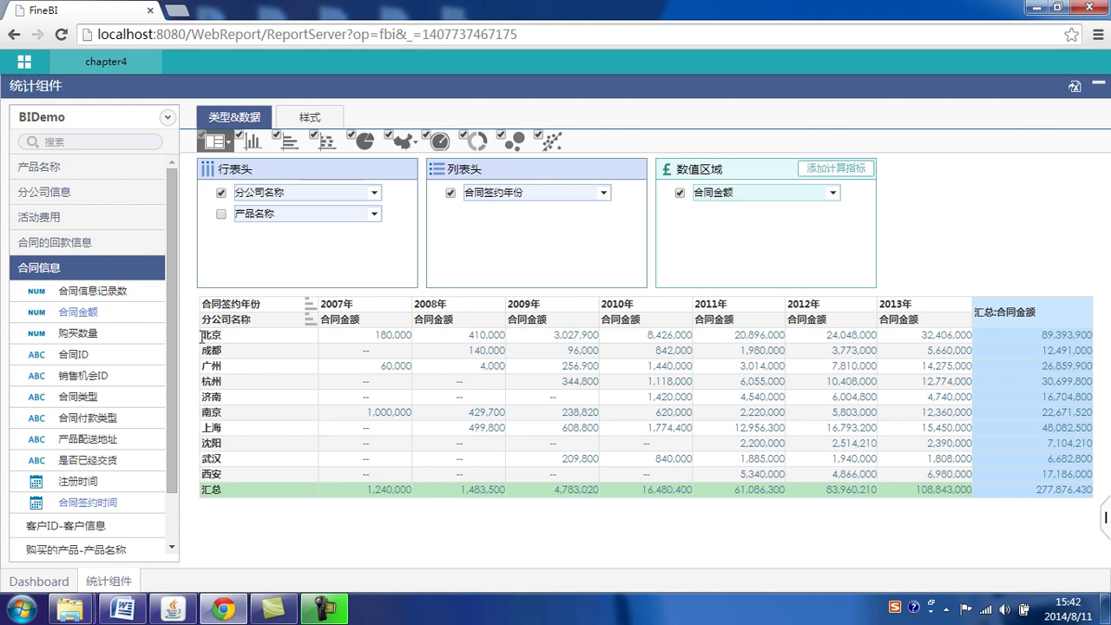
left_click(1098, 94)
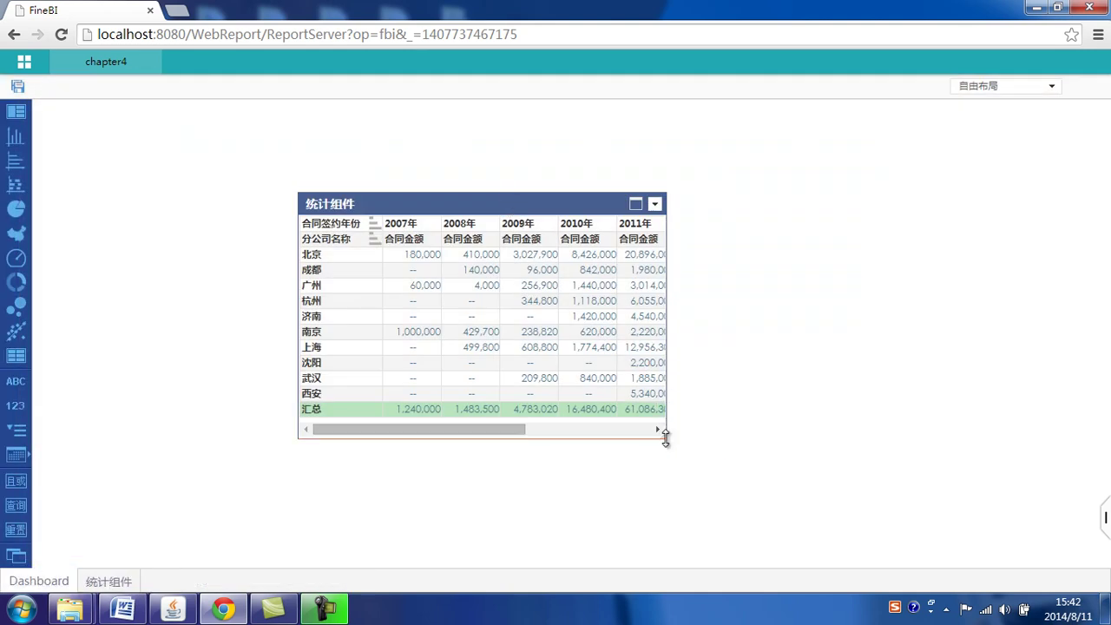
- Enlarge the 统计组件 table on the dashboard in height and width to fit all year columns and the total, and leave the chapter4 template
left_click_drag(661, 434, 665, 495)
left_click_drag(665, 331, 920, 332)
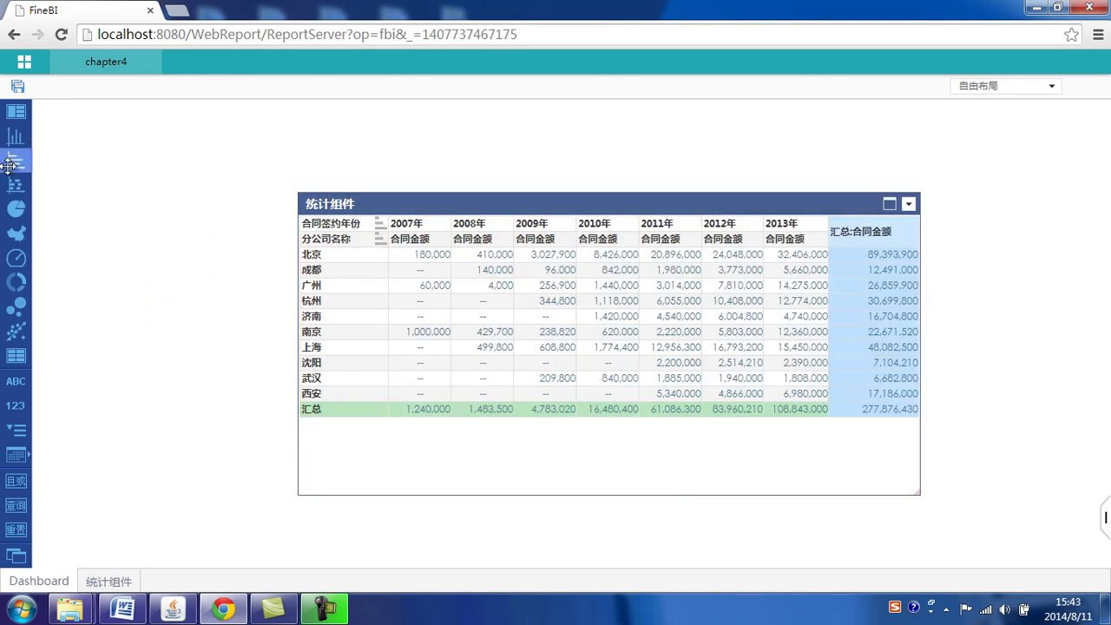
left_click(158, 58)
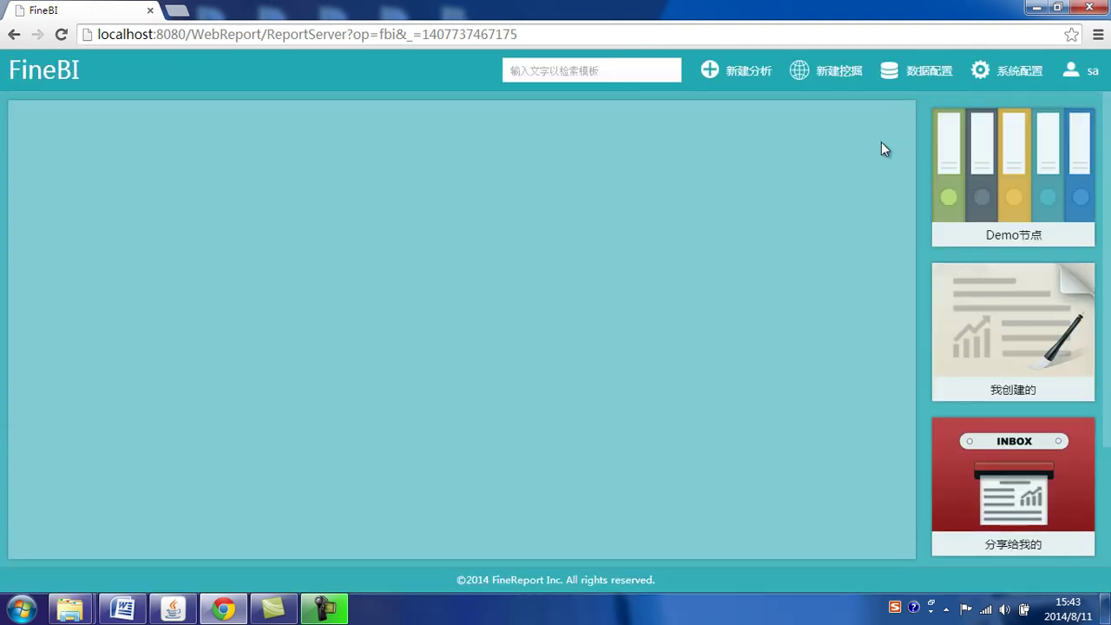
- In 报表管理, add a BI template titled 模板4 with template path chapter4 to Demo节点, save it and finish template management
left_click(1013, 83)
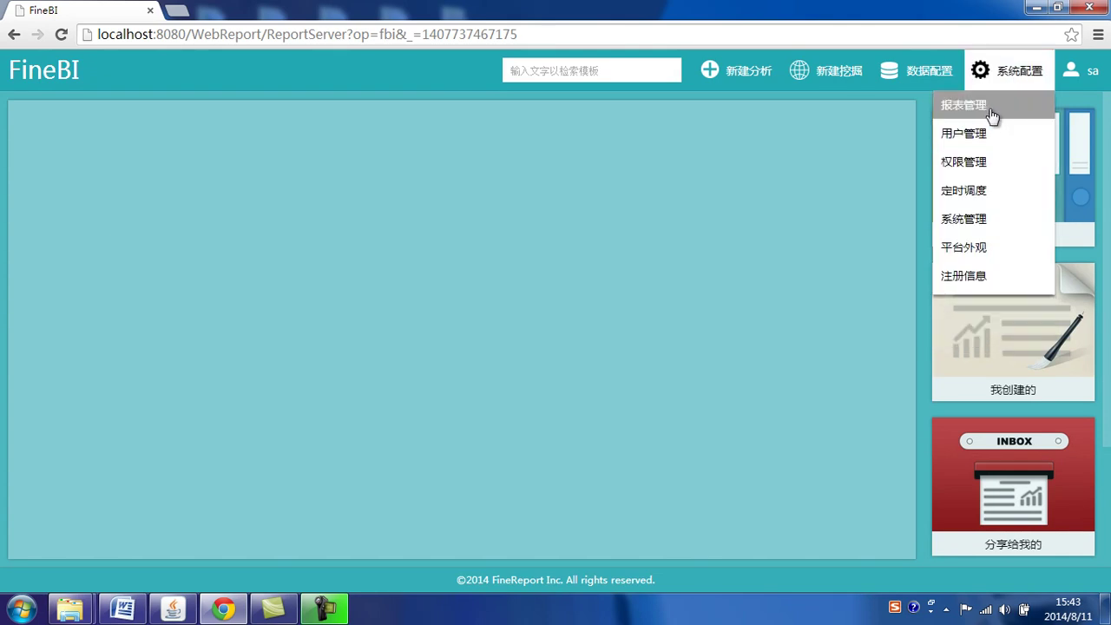
left_click(964, 105)
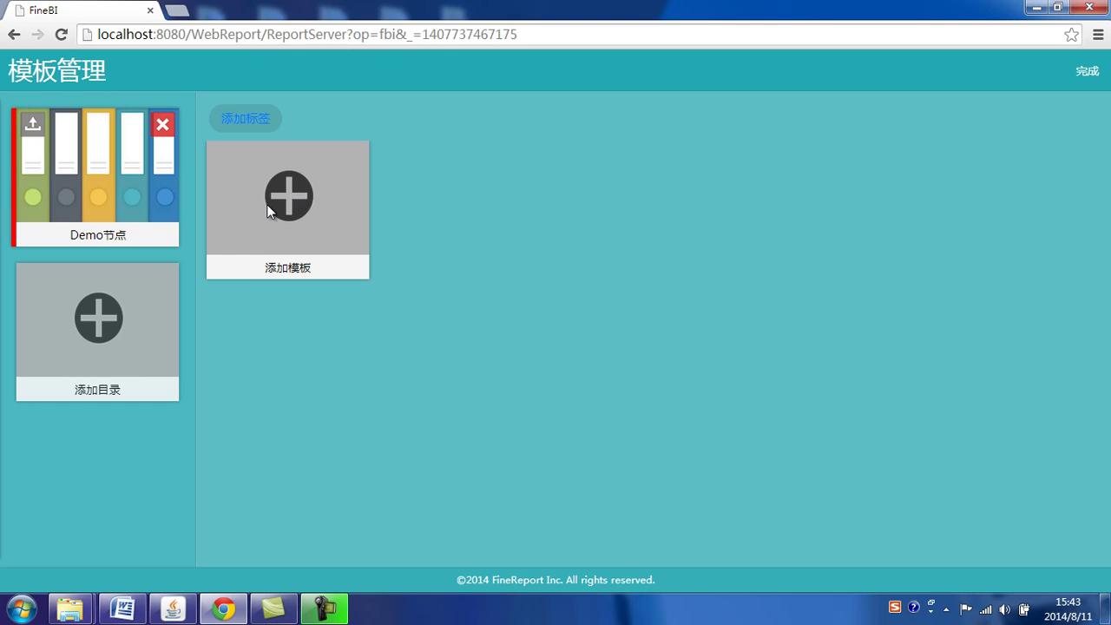
left_click(293, 201)
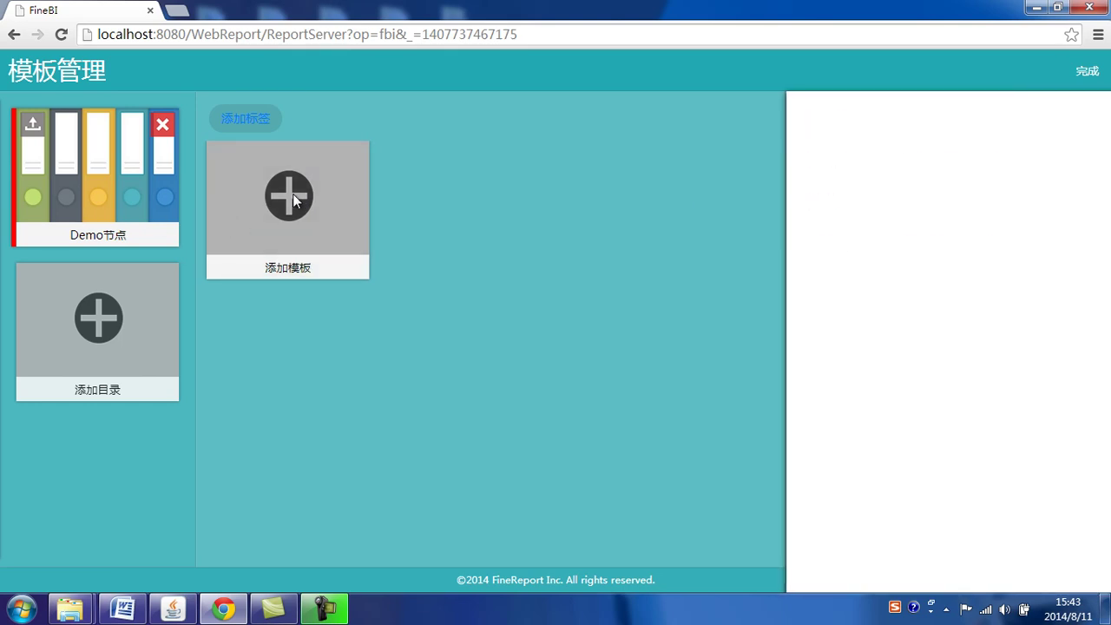
left_click(1085, 201)
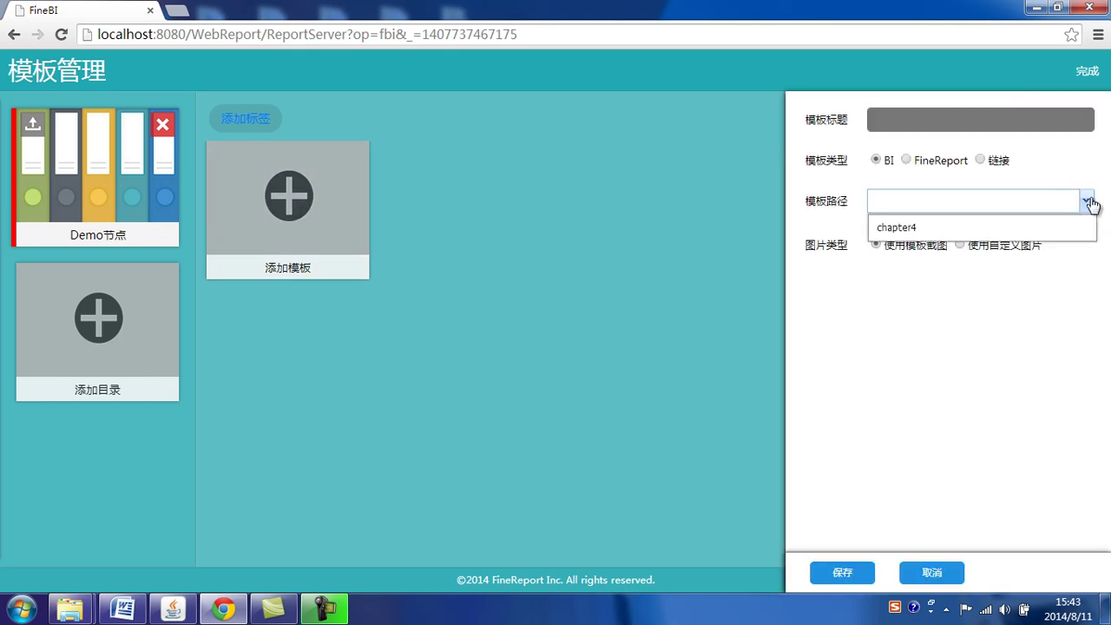
left_click(959, 229)
left_click(929, 117)
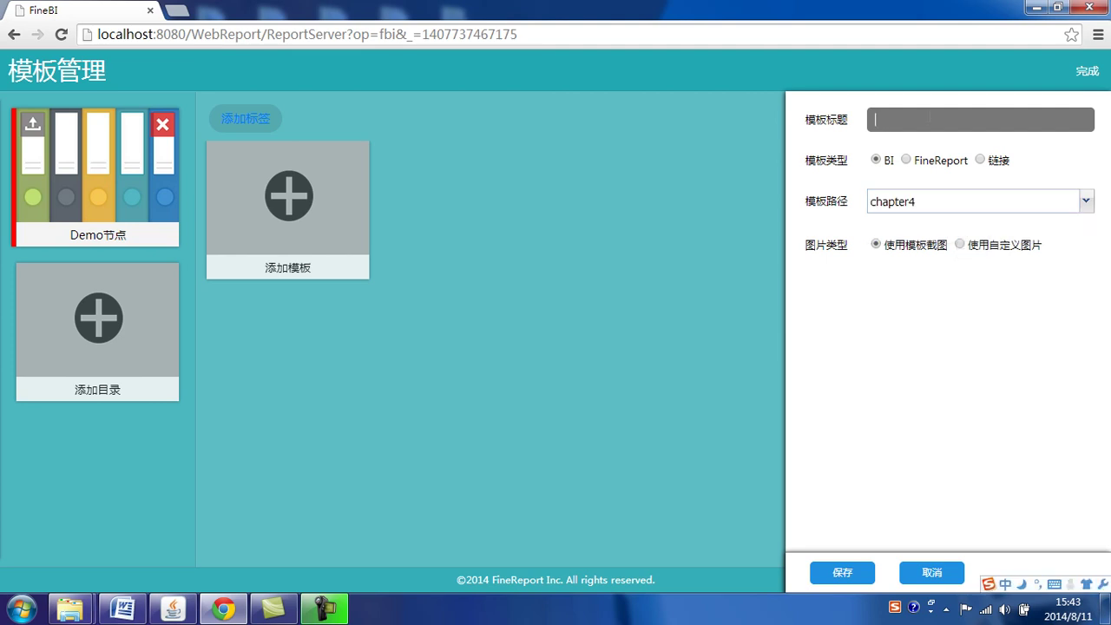
type("muban")
type("4")
left_click(842, 573)
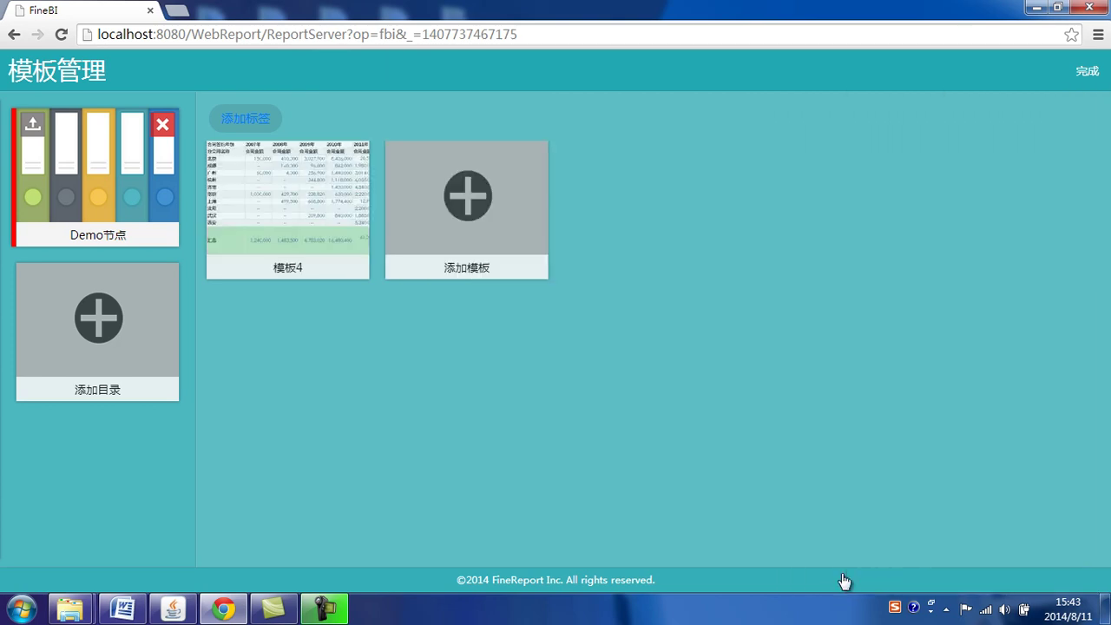
left_click(1088, 71)
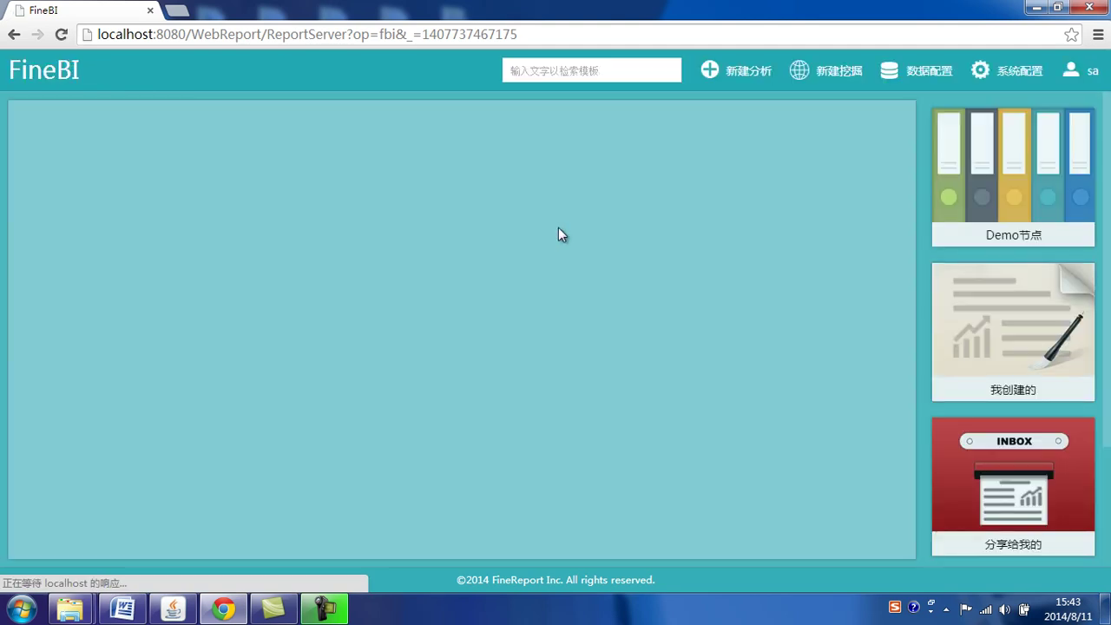
- Open 模板4 from Demo节点 and switch the table's row header dimension from 分公司名称 to 产品名称
left_click(1016, 178)
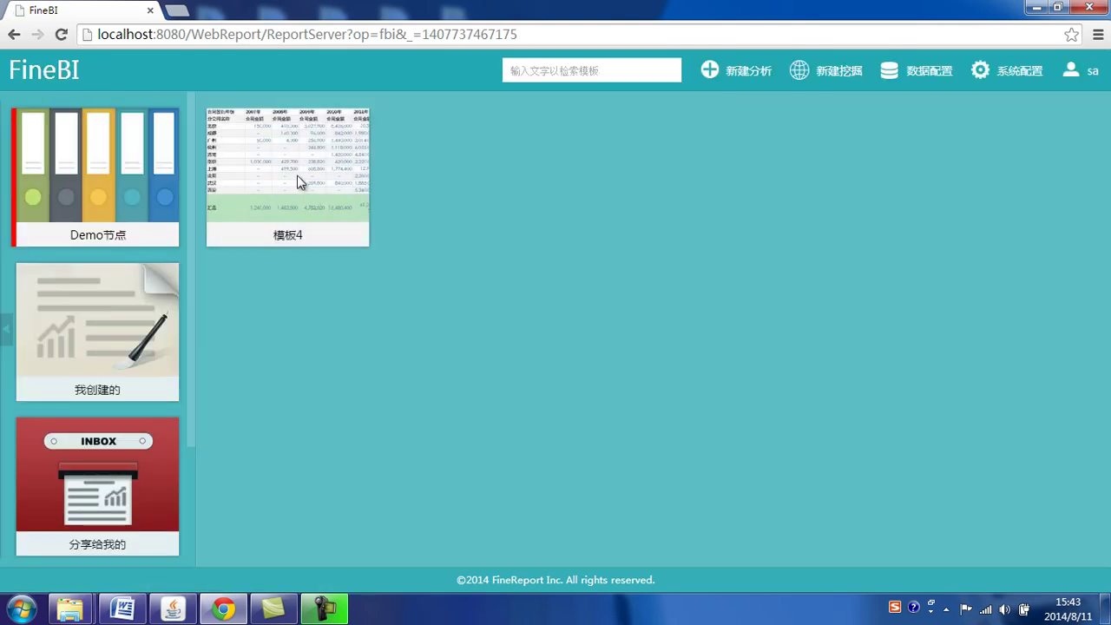
left_click(295, 175)
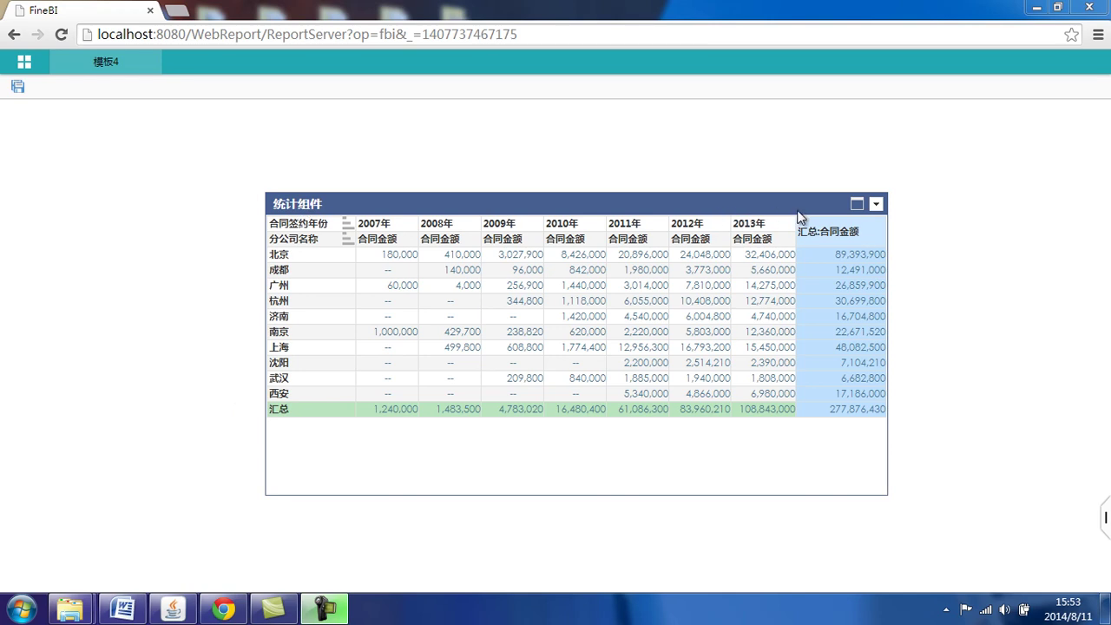
left_click(858, 209)
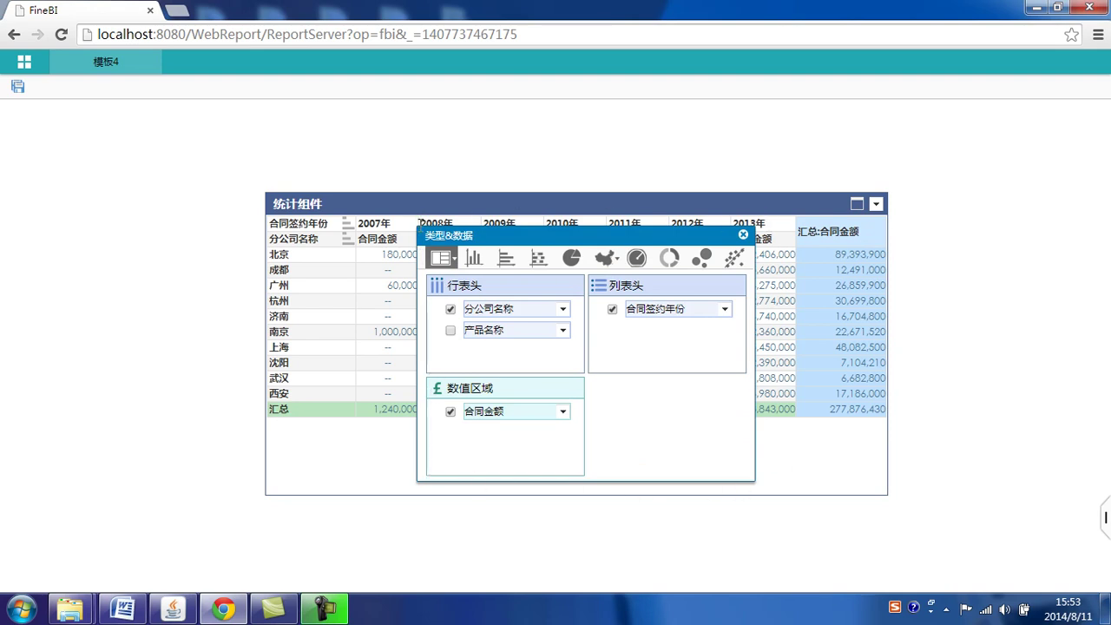
left_click(452, 310)
left_click(450, 330)
mouse_move(509, 237)
left_mouse_down()
mouse_move(665, 344)
mouse_move(515, 259)
mouse_move(500, 235)
left_mouse_up()
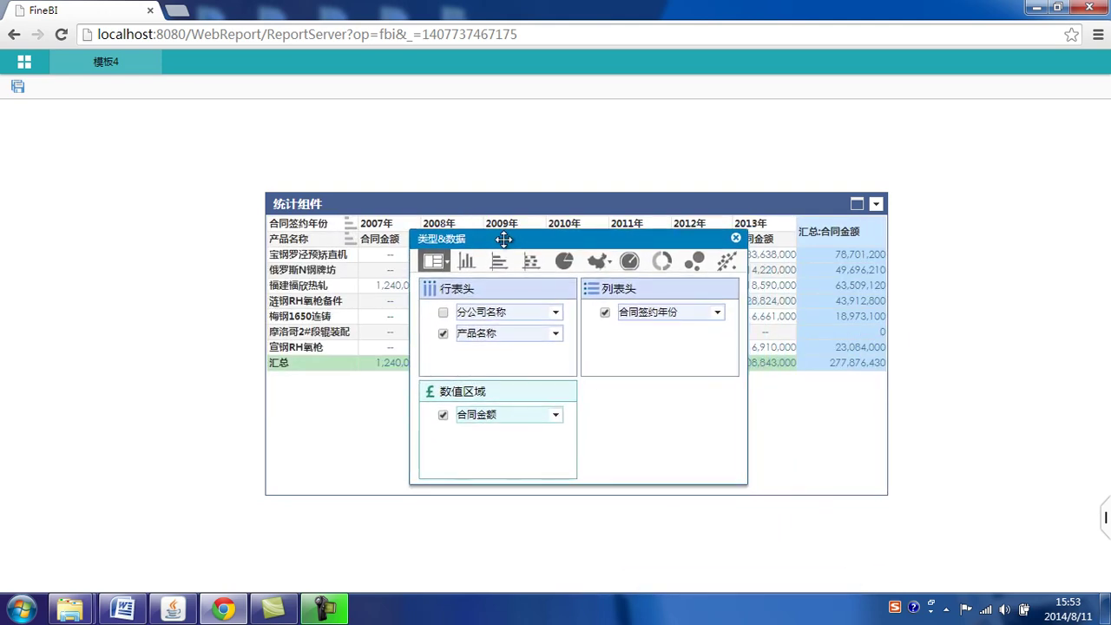
left_click(717, 315)
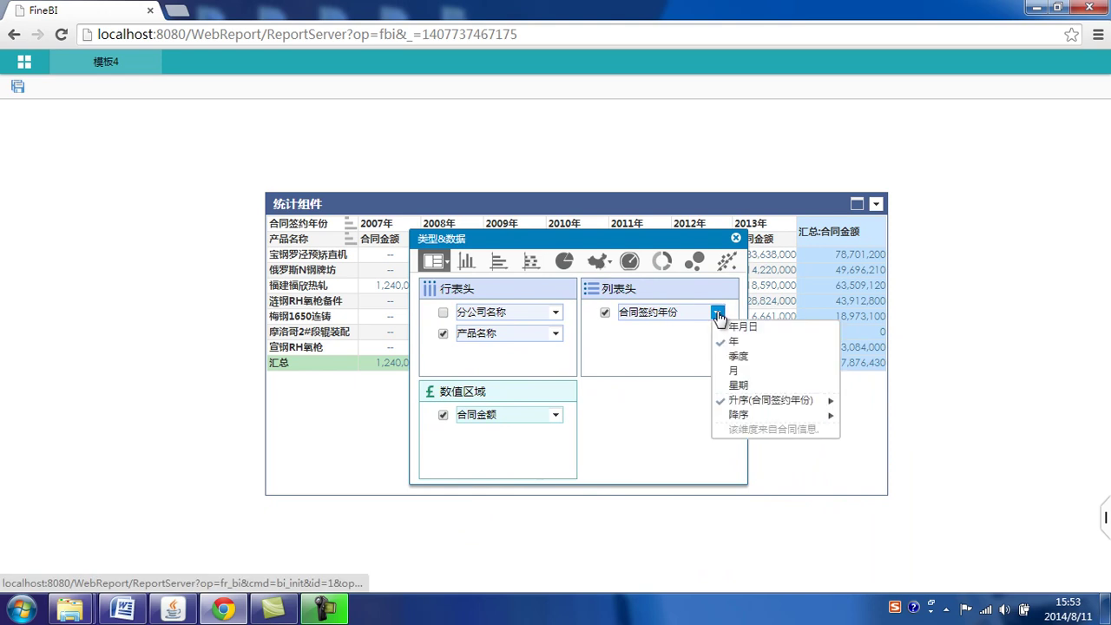
left_click(643, 351)
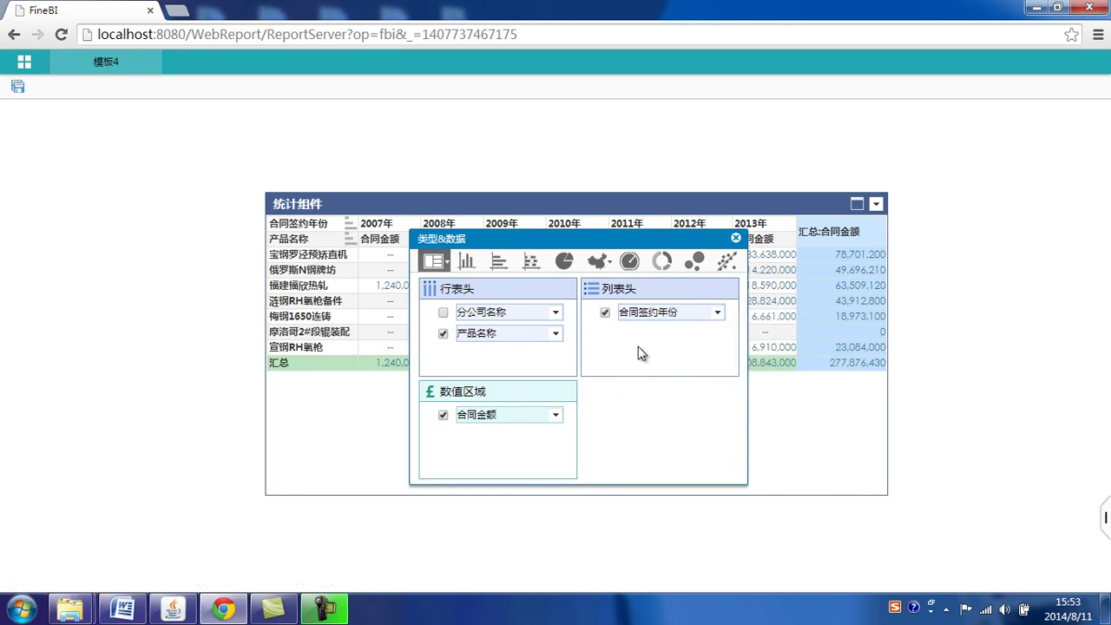